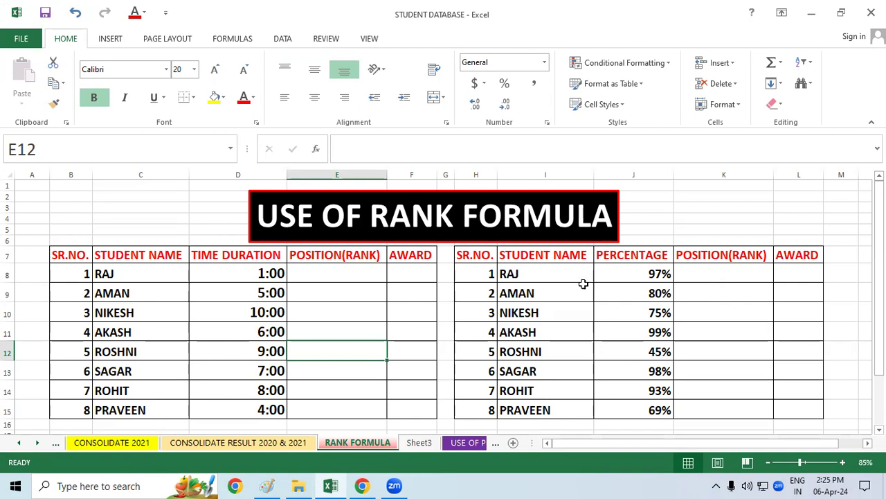
left_click(313, 312)
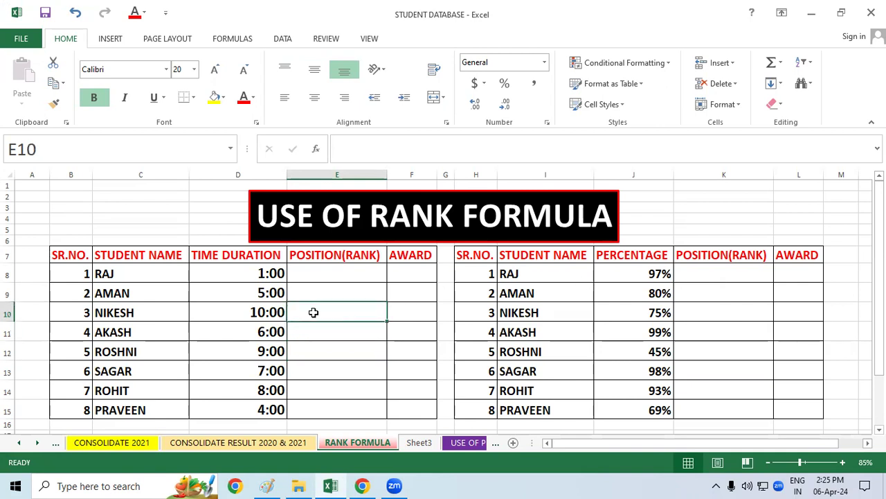
left_click_drag(684, 194, 638, 236)
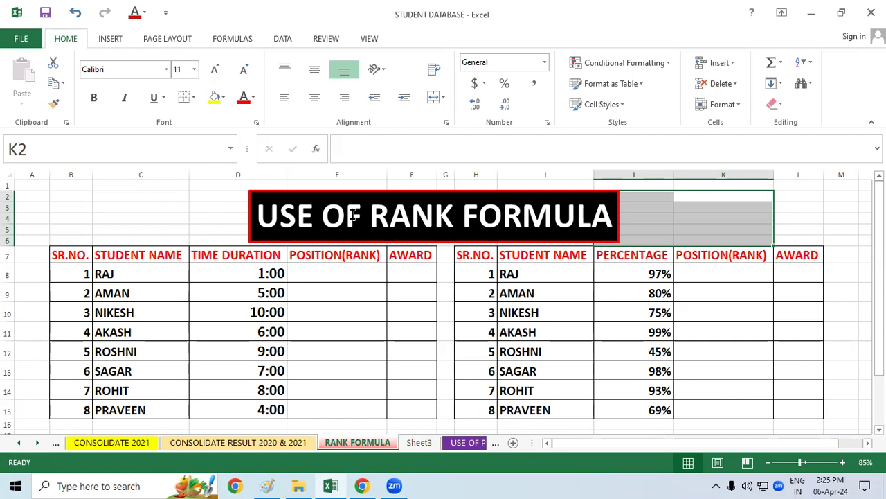
left_click(263, 353)
left_click(329, 339)
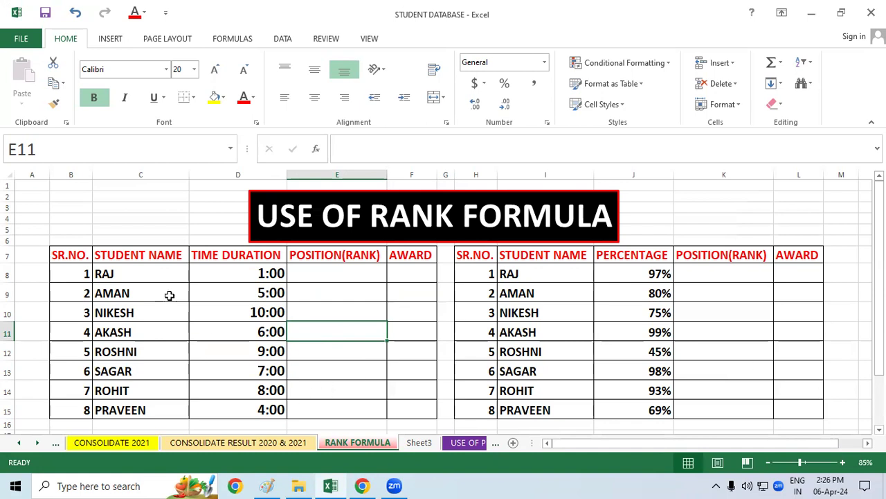
- Review the student names in C8:C15 and the first student's time duration in the first table
left_click(147, 275)
left_click_drag(154, 312, 165, 411)
left_click(394, 395)
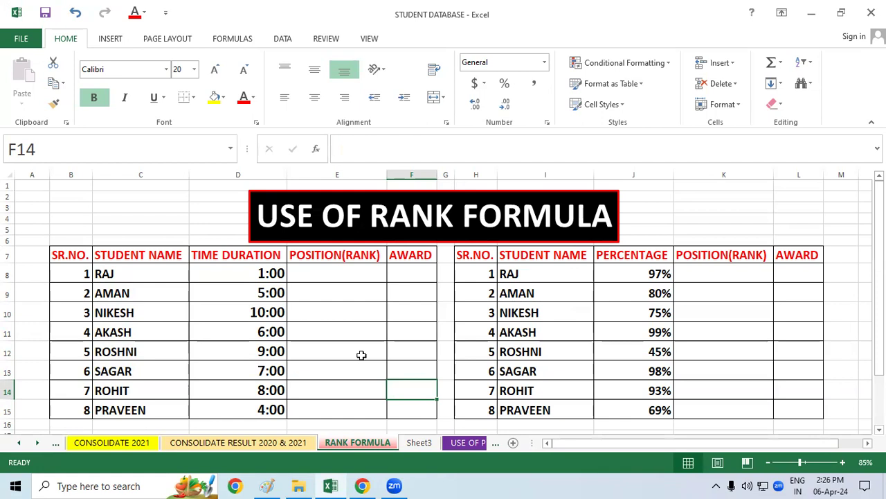
left_click_drag(172, 279, 157, 390)
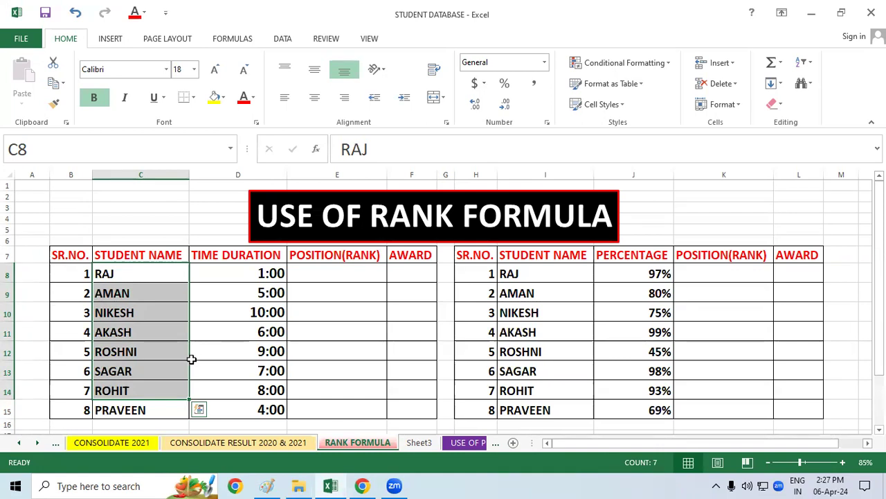
left_click(377, 354)
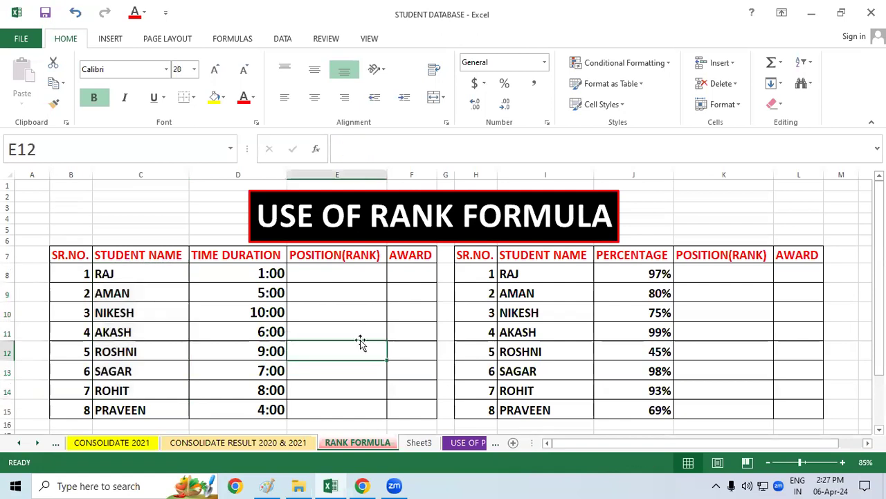
left_click(160, 274)
left_click_drag(160, 273, 158, 413)
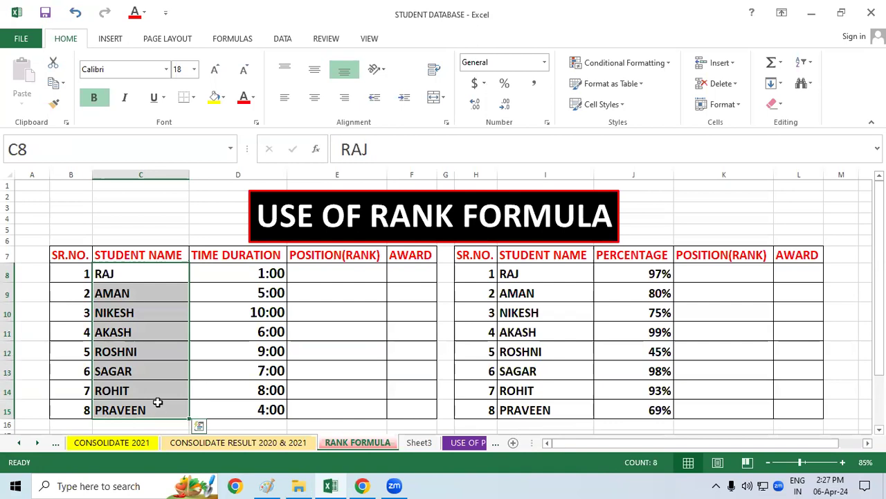
left_click(370, 317)
left_click_drag(156, 276, 221, 278)
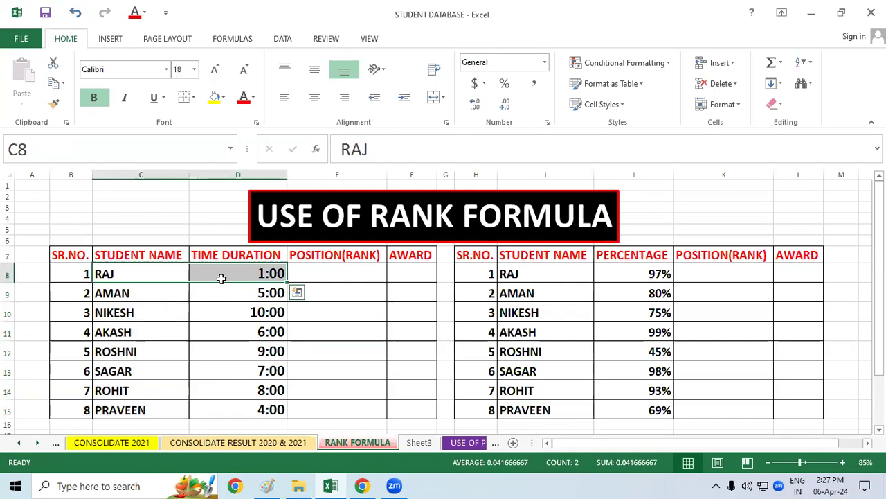
left_click(318, 327)
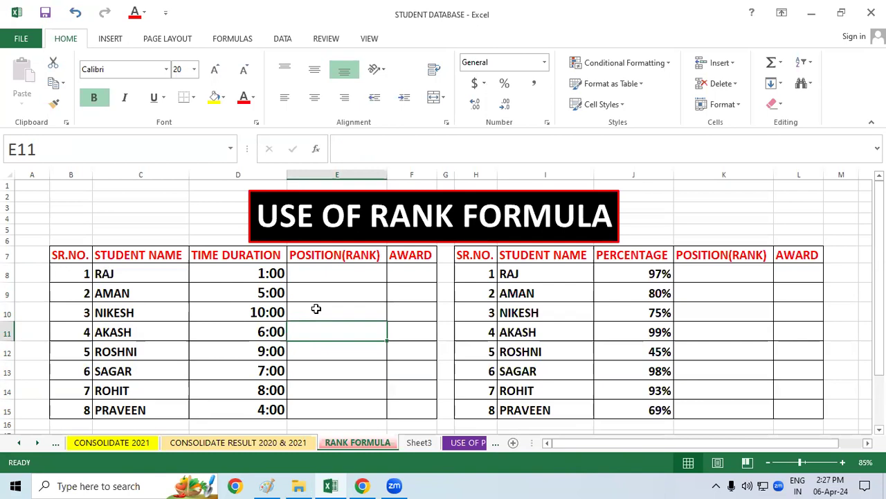
- Compare the time durations of the students in rows 8, 9 and 15 of the first table
left_click(121, 414)
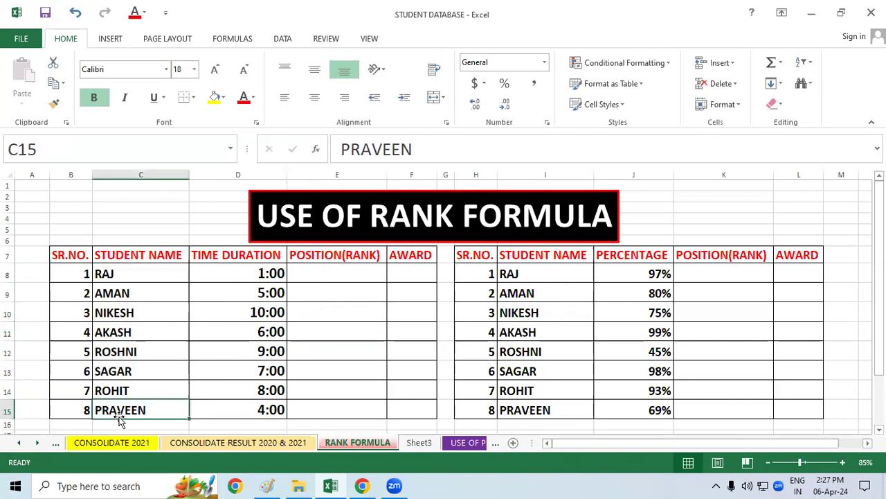
left_click(280, 414)
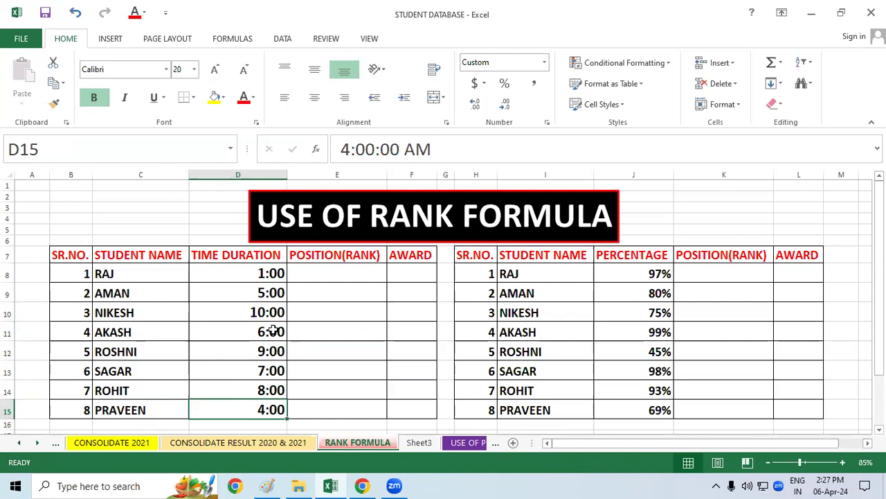
left_click(255, 295)
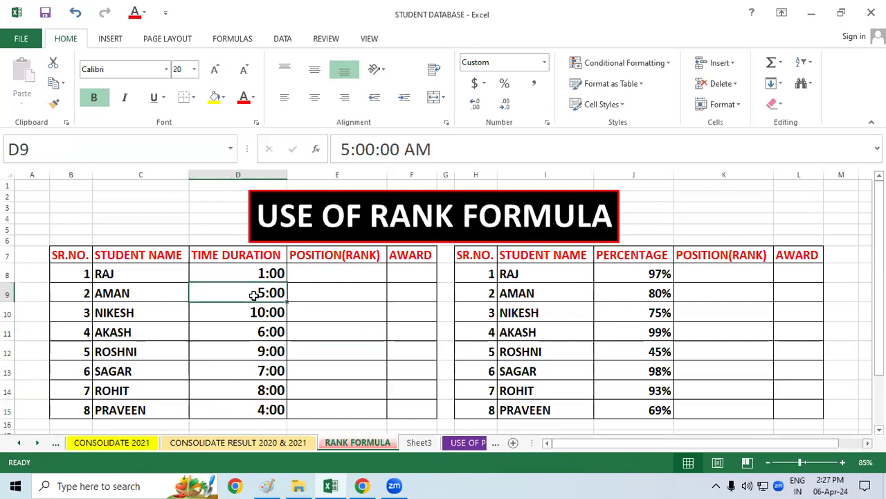
left_click(330, 296)
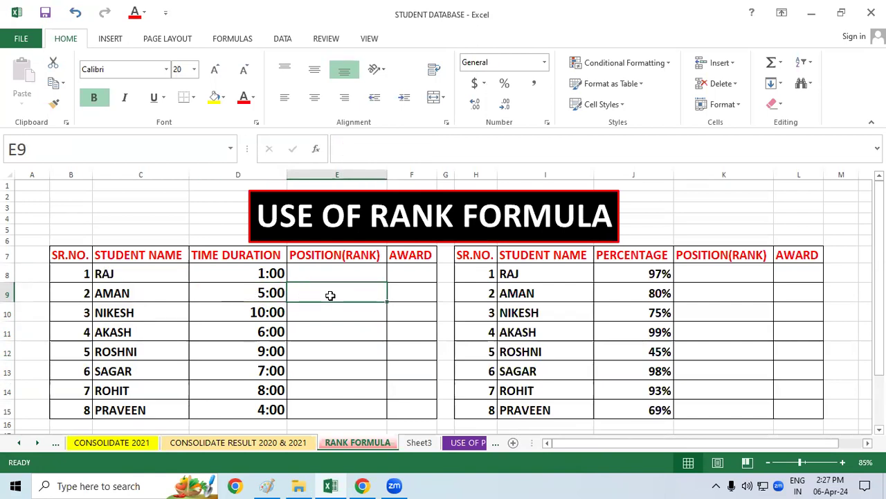
left_click(171, 271)
left_click(236, 279)
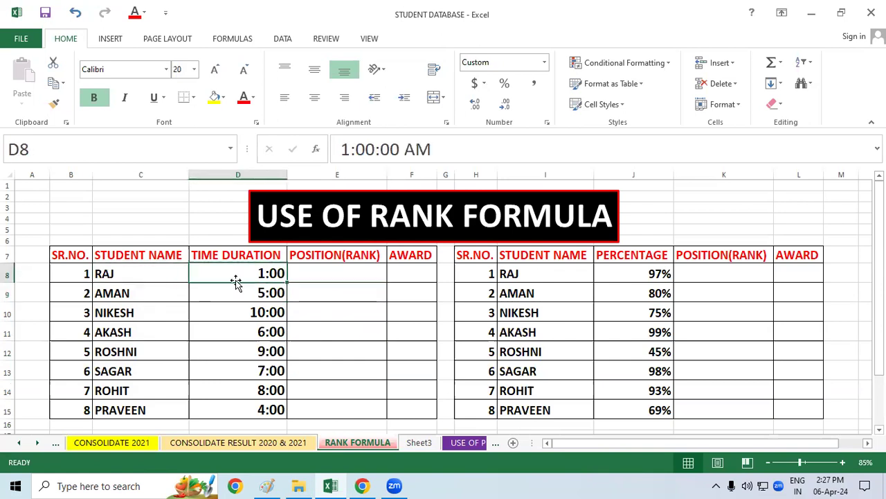
left_click(372, 312)
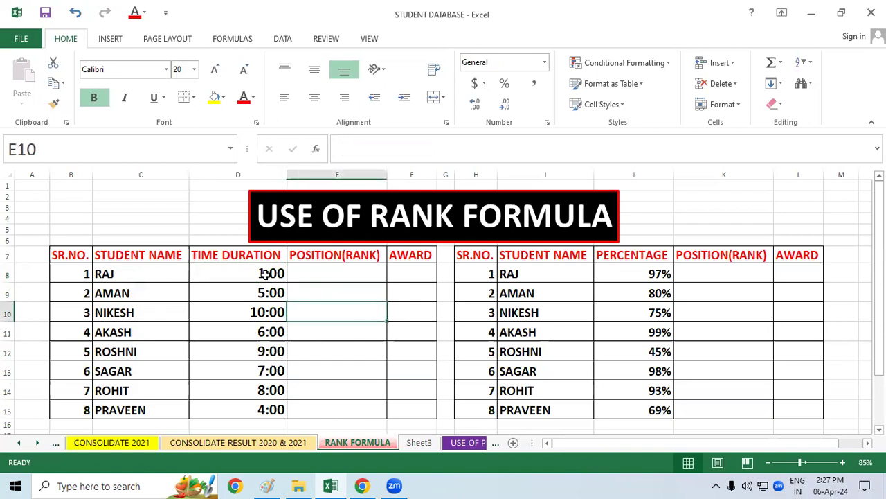
left_click(265, 274)
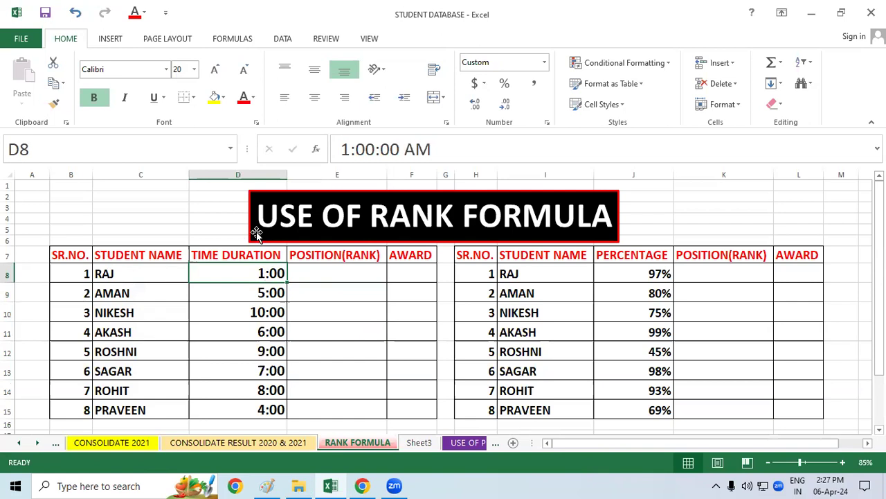
left_click(391, 353)
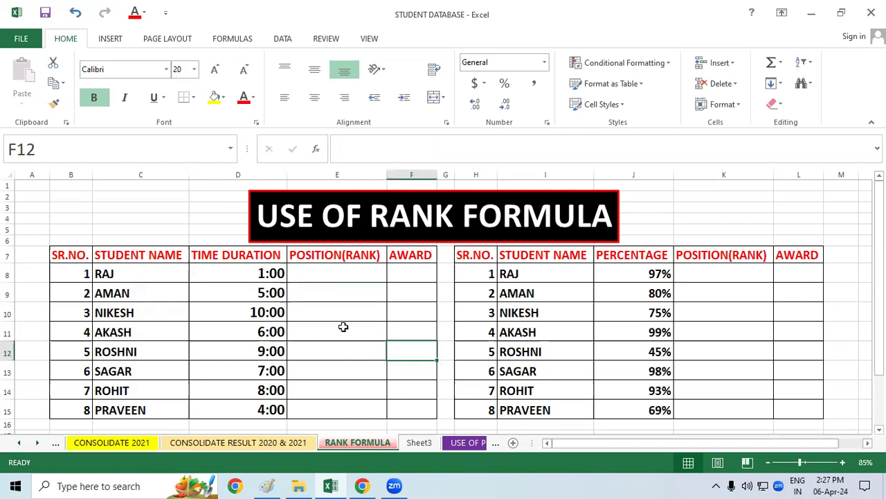
left_click(260, 274)
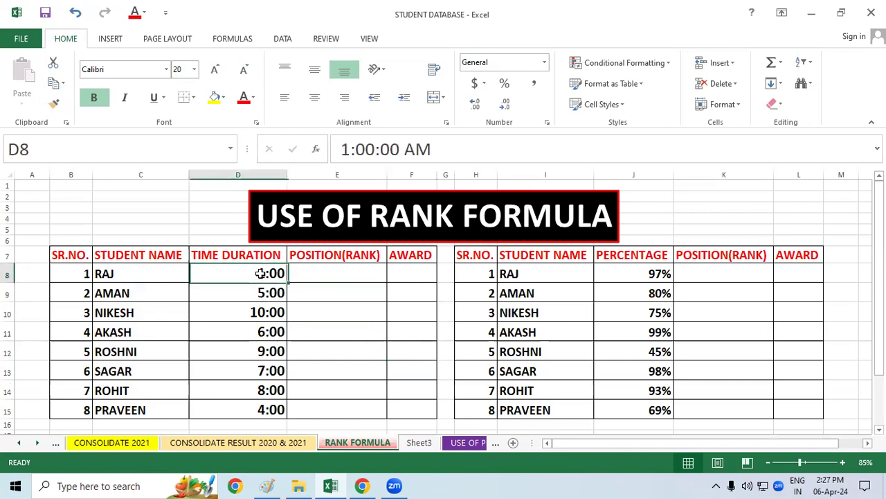
left_click(353, 286)
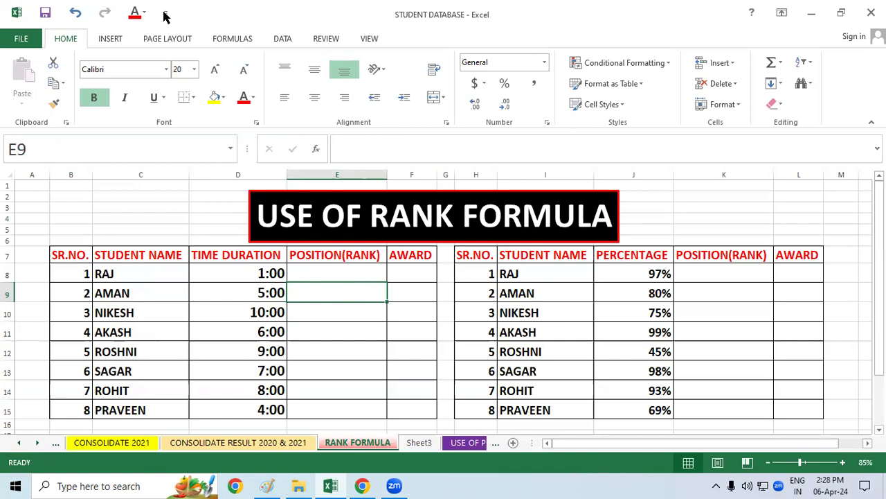
- Examine the Time Duration values in D8:D15 and the empty Position(Rank) column beside them
left_click(377, 60)
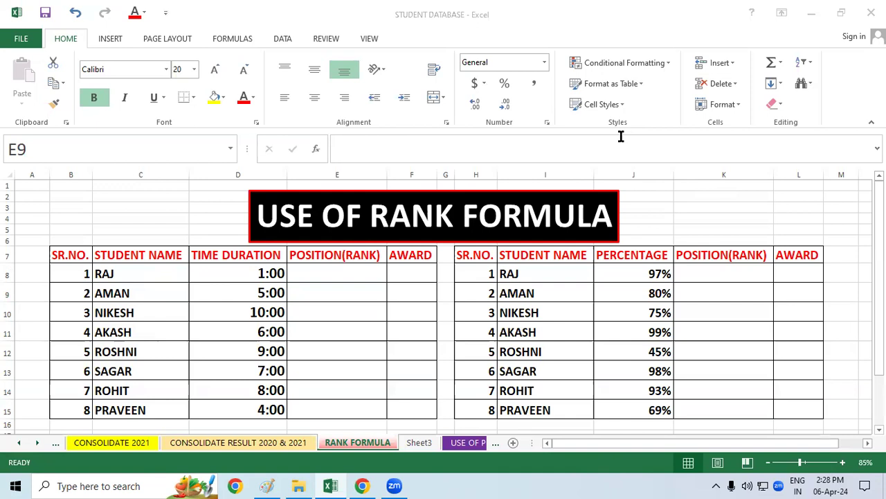
left_click(363, 328)
left_click(346, 267)
left_click(340, 304)
left_click_drag(254, 273, 254, 409)
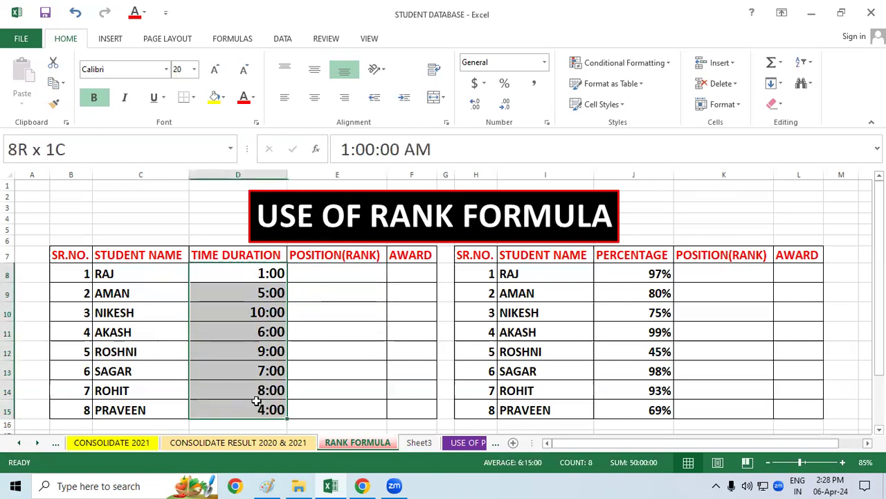
left_click(420, 325)
left_click(231, 269)
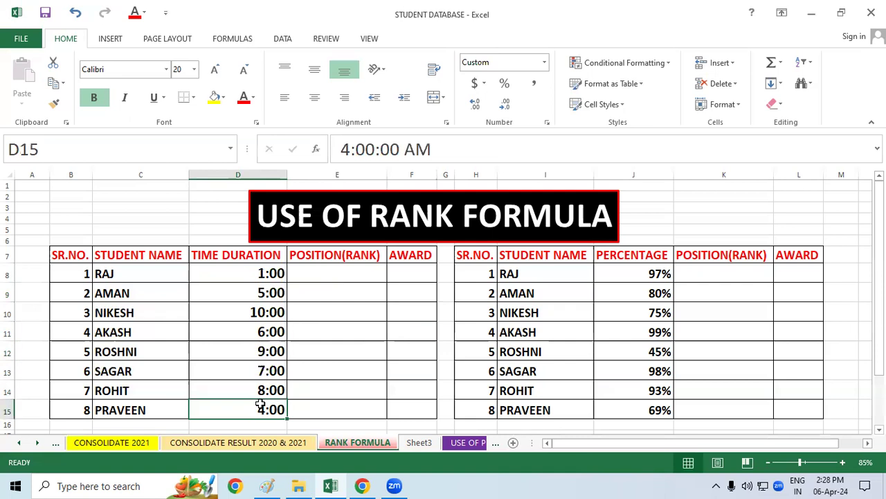
left_click(250, 293)
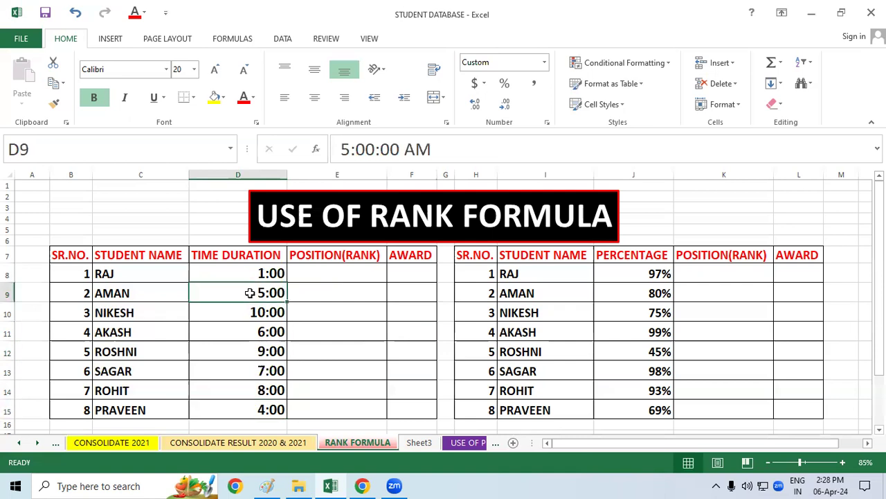
left_click(236, 333)
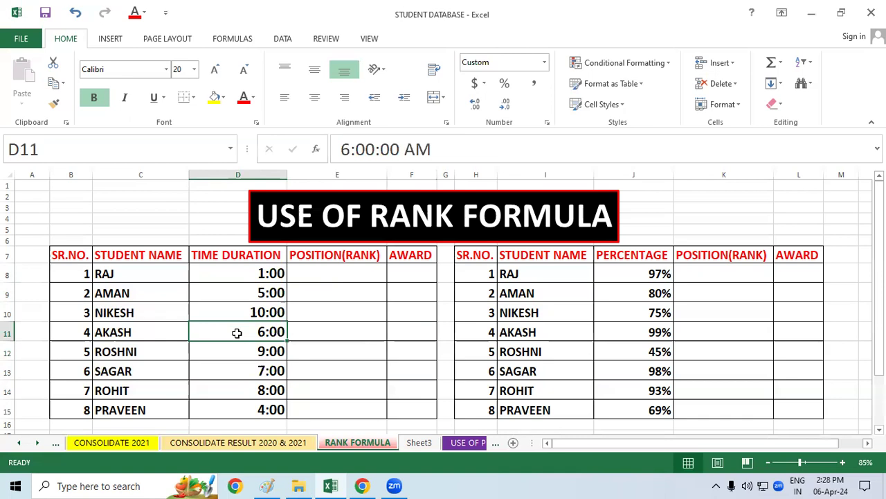
- Start a RANK formula in E8 with D8 as the number and D8:D15 as the reference range
left_click(375, 278)
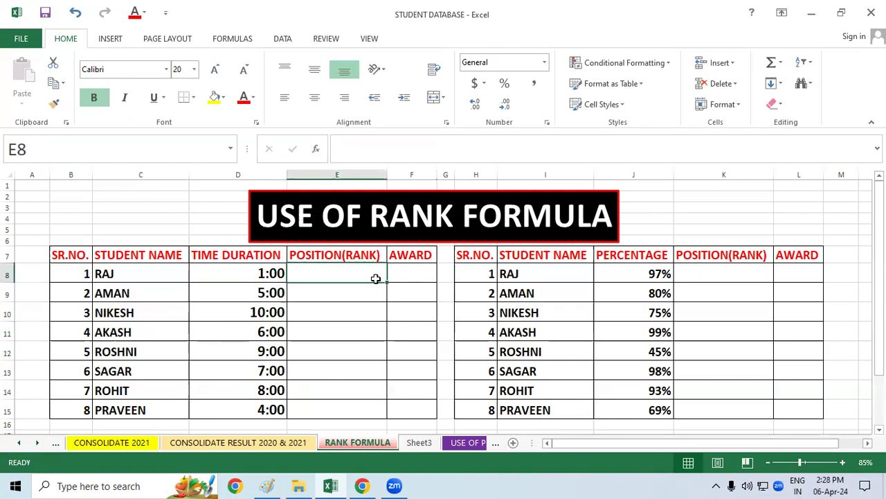
type("=")
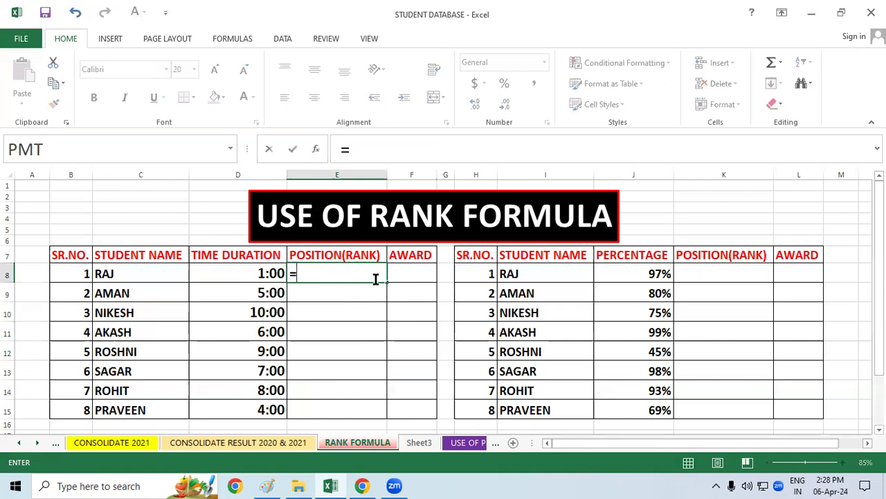
type("ran")
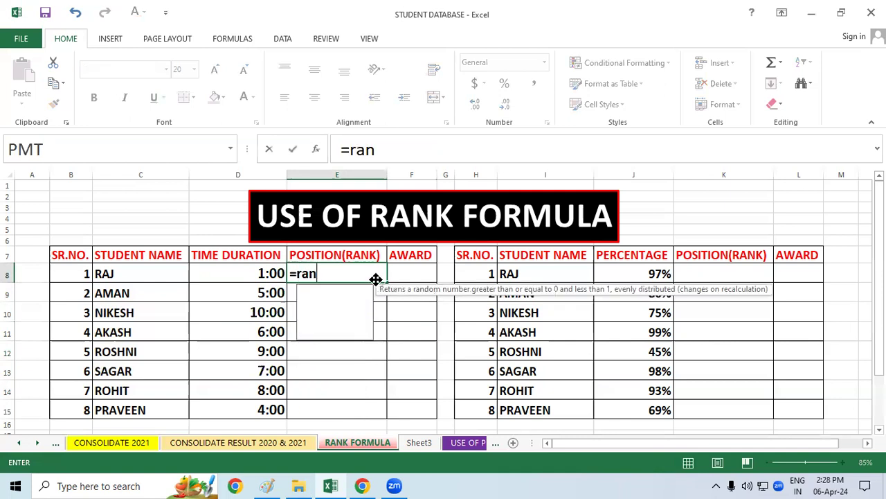
type("k(")
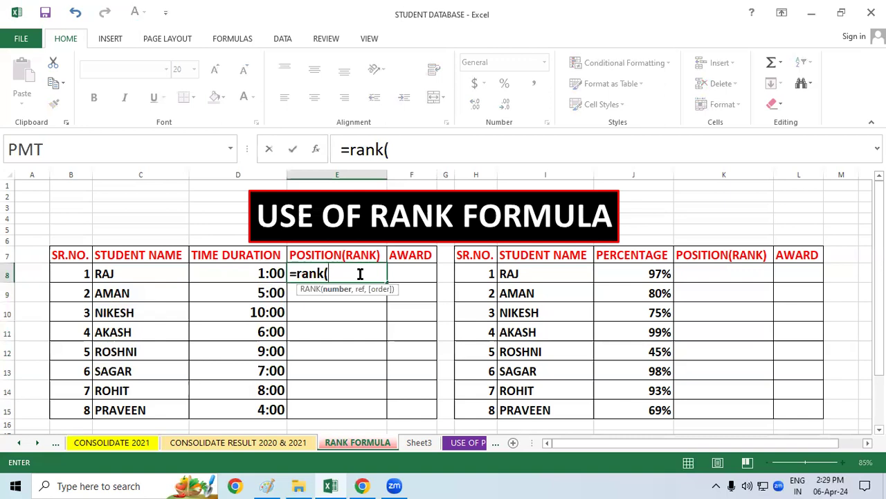
left_click(239, 270)
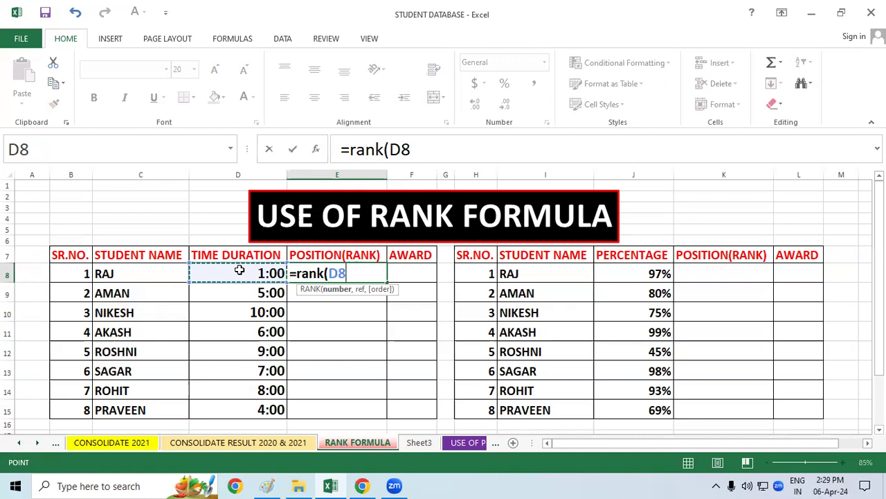
type(",")
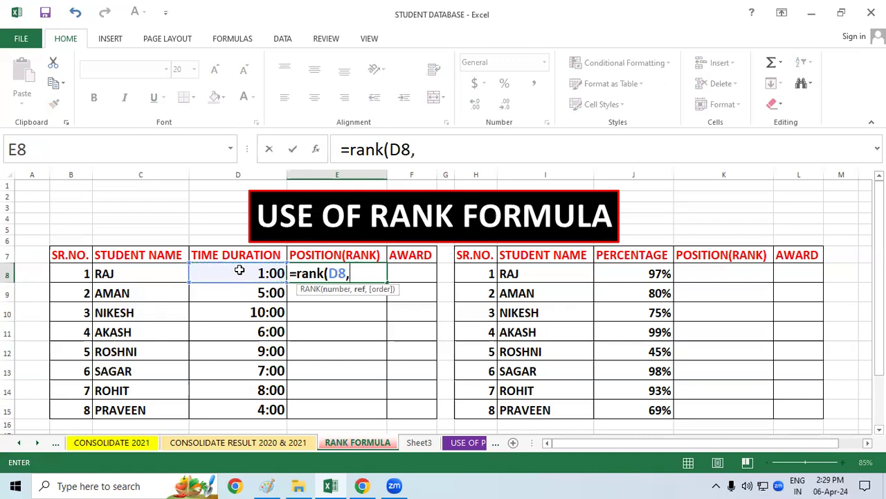
left_click_drag(239, 270, 221, 409)
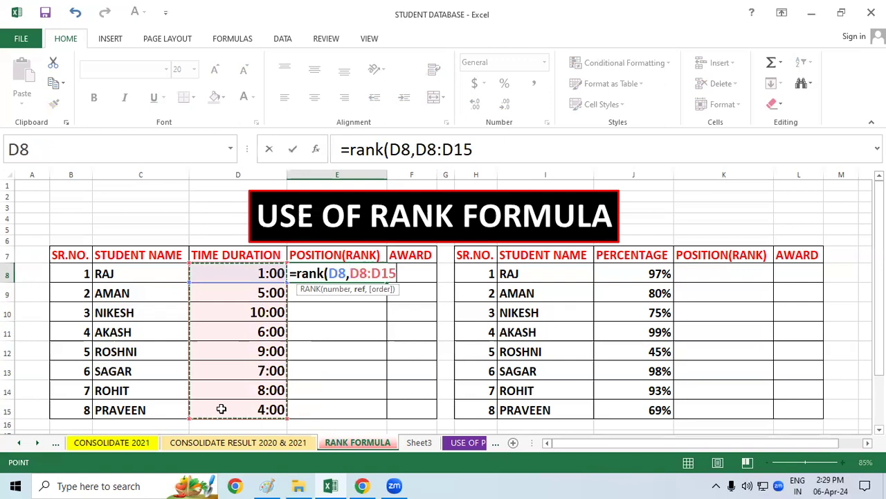
- Complete the RANK formula in E8 with the absolute reference $D$8:$D$15 and ascending order 1, and fill it down to E15
key("F5")
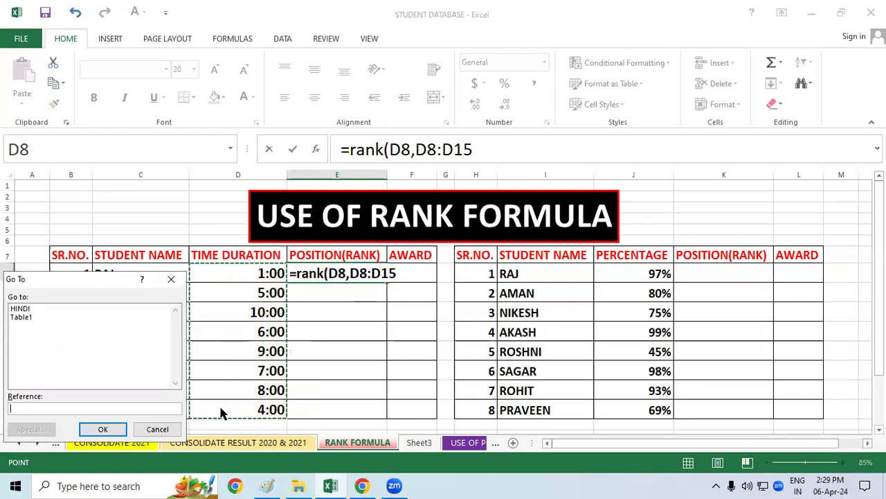
left_click(171, 279)
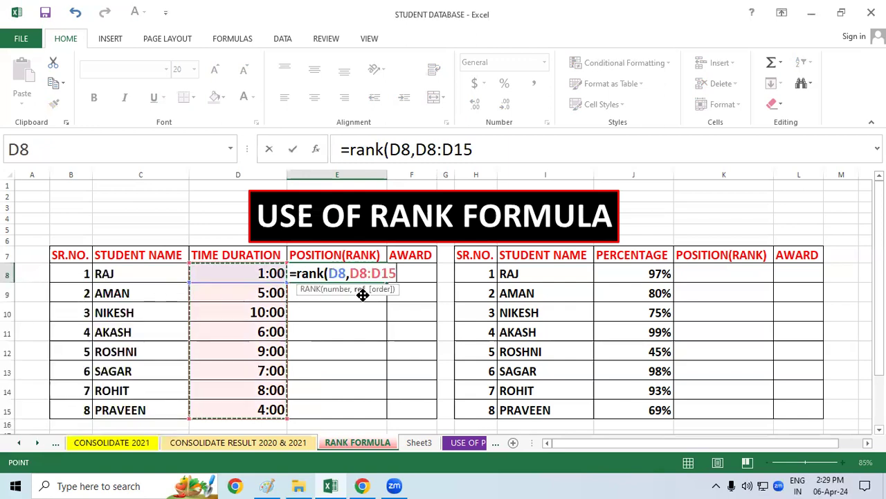
key("F4")
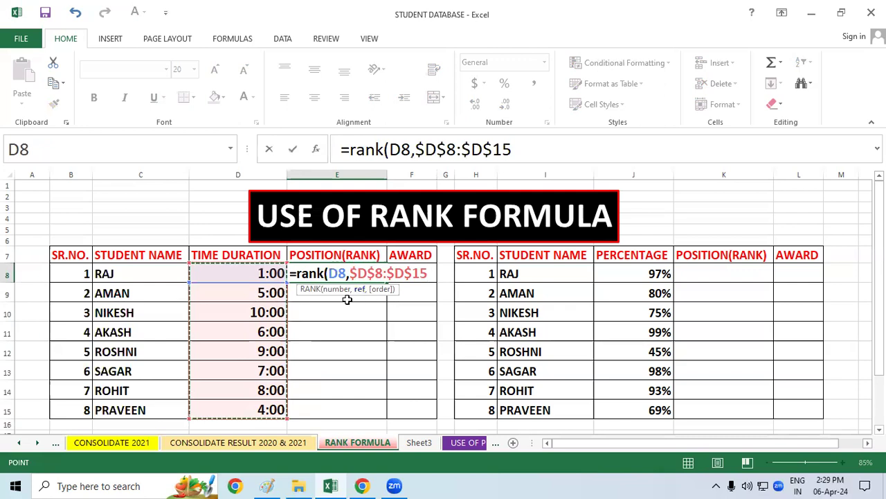
type(",")
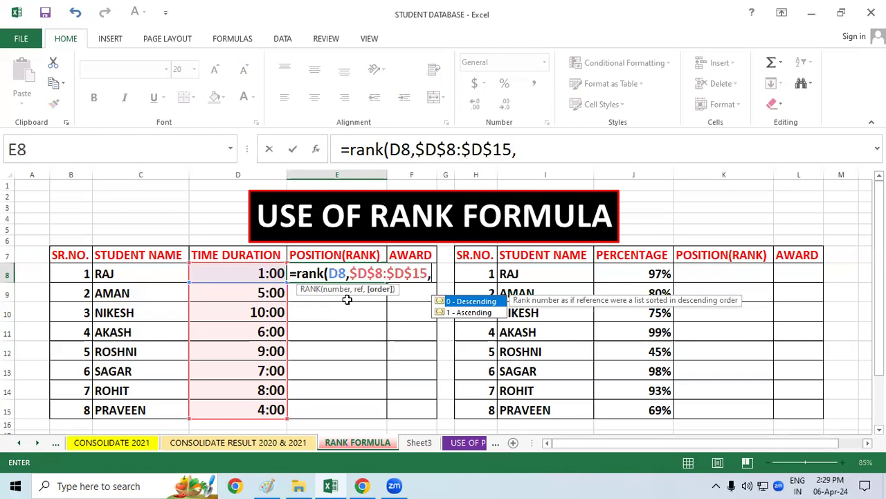
type("1)")
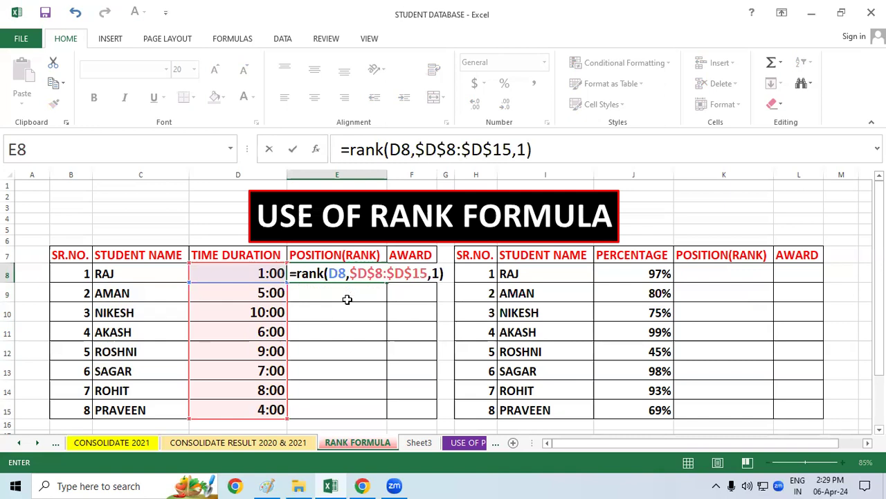
key("Return")
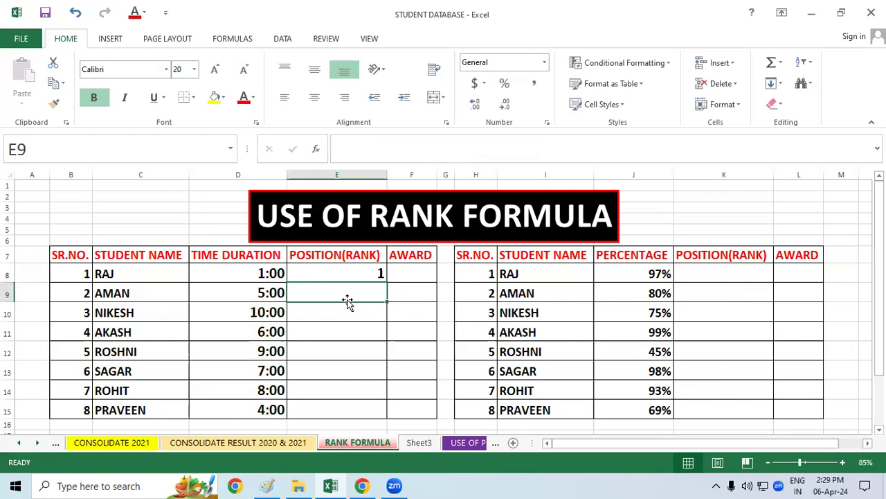
left_click(354, 272)
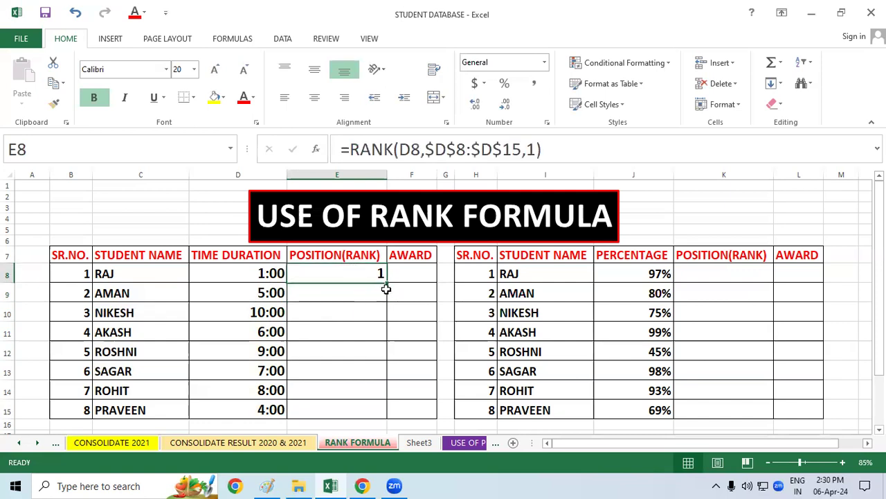
double_click(389, 282)
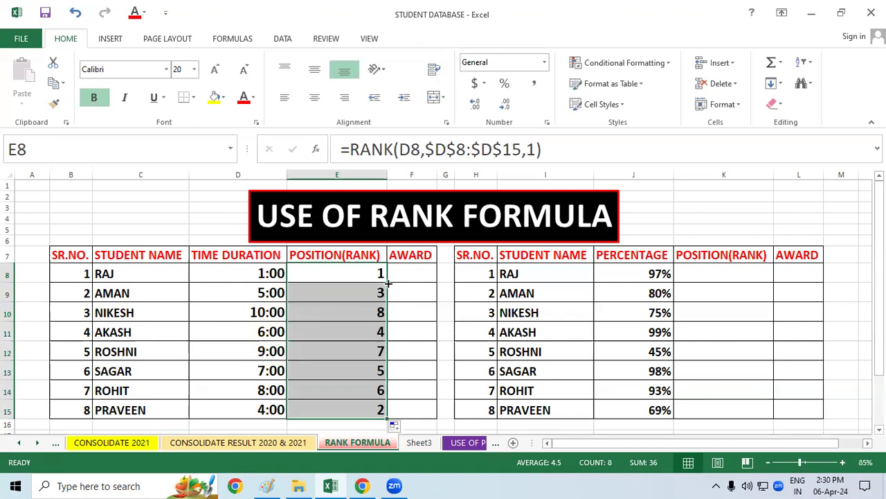
- Compare each student's time duration with the calculated rank, row by row from row 8 to row 15
left_click(255, 270)
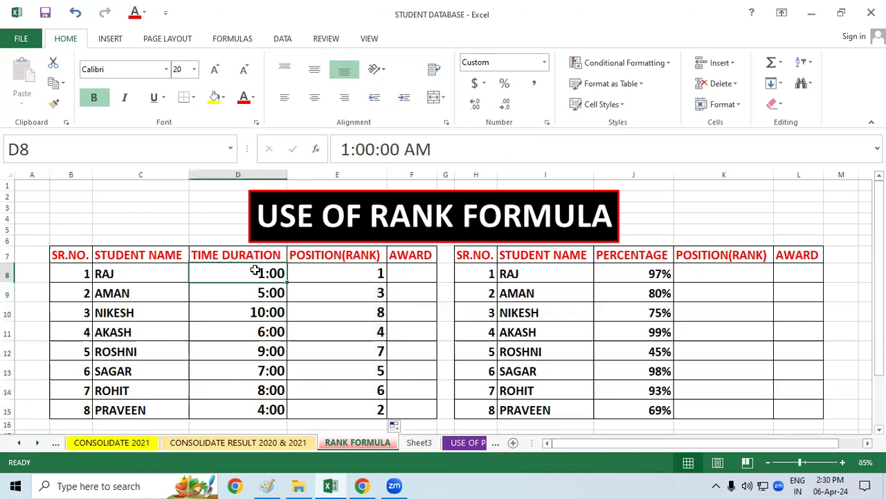
left_click(311, 269)
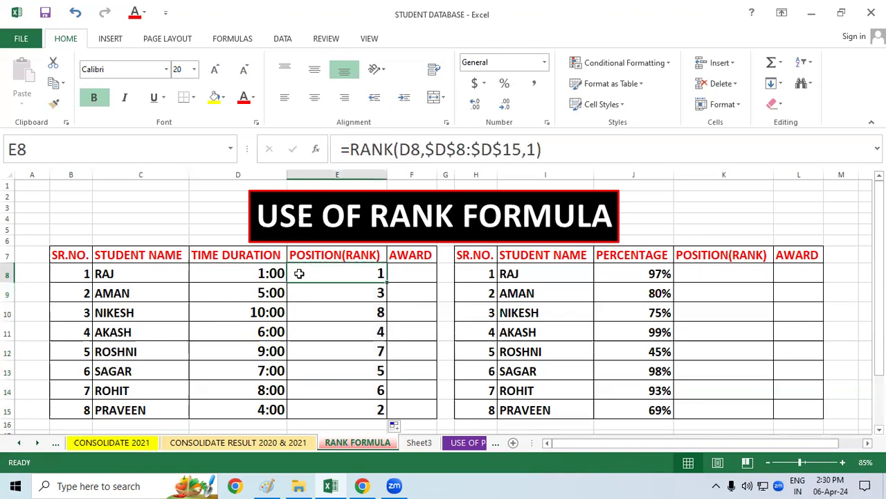
left_click(265, 292)
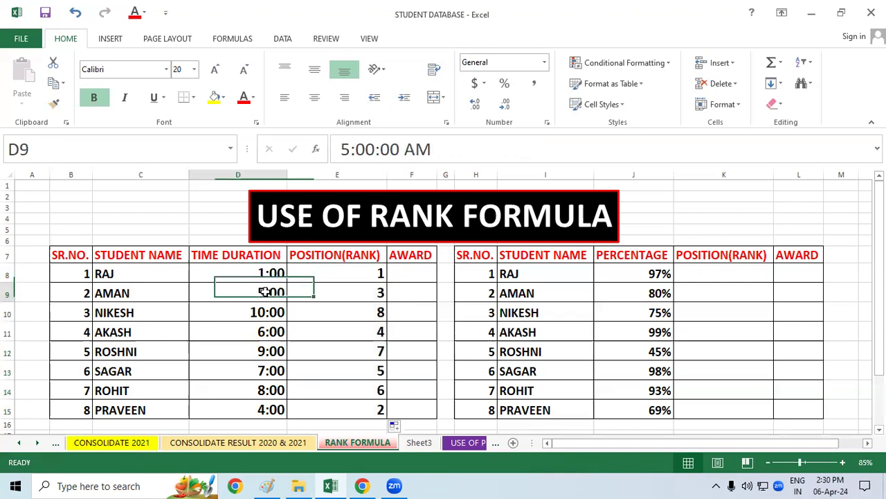
left_click(349, 297)
left_click(225, 319)
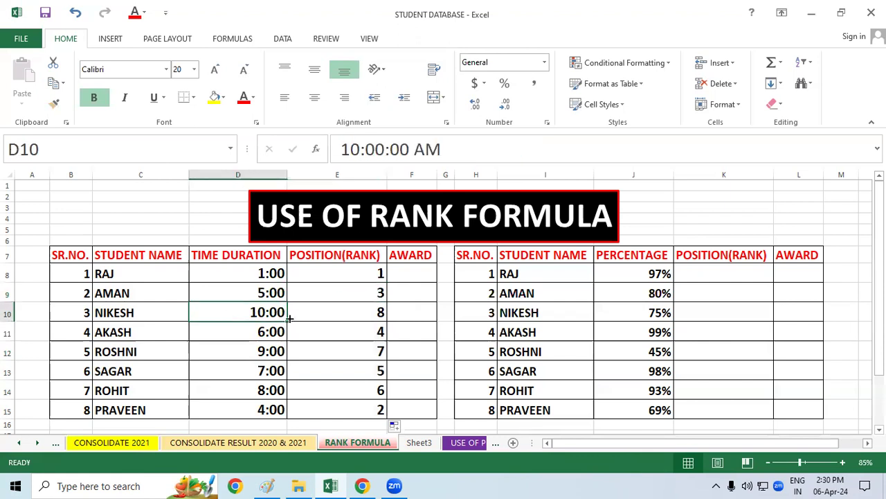
left_click(355, 310)
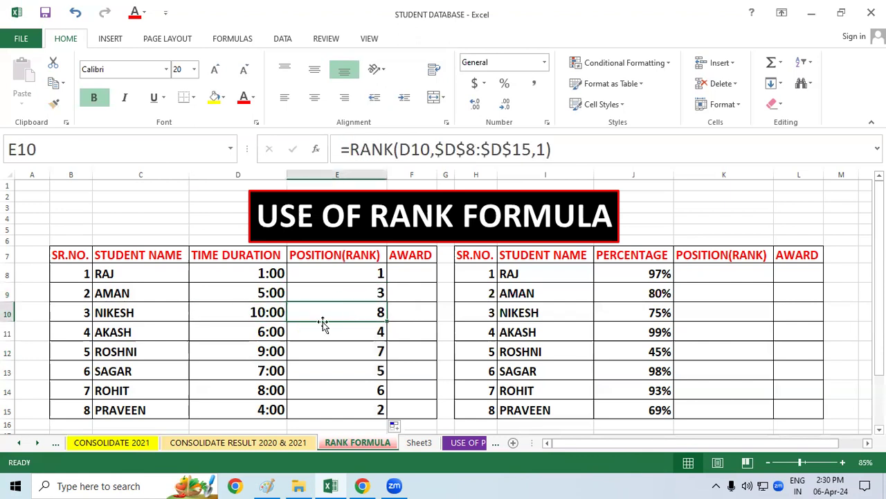
left_click(248, 330)
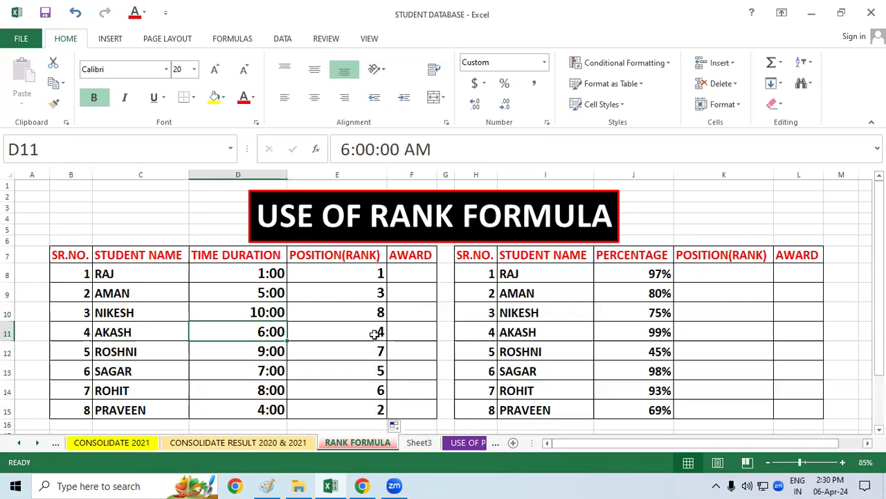
left_click(376, 334)
left_click(262, 353)
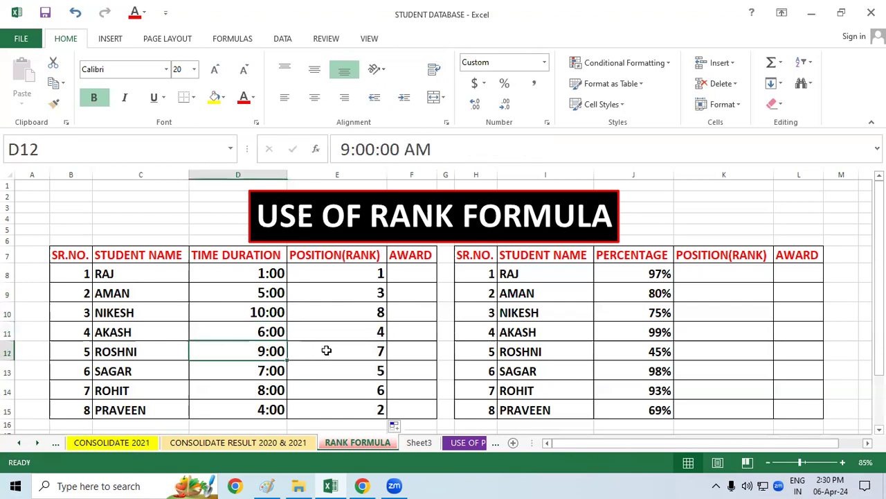
left_click(342, 350)
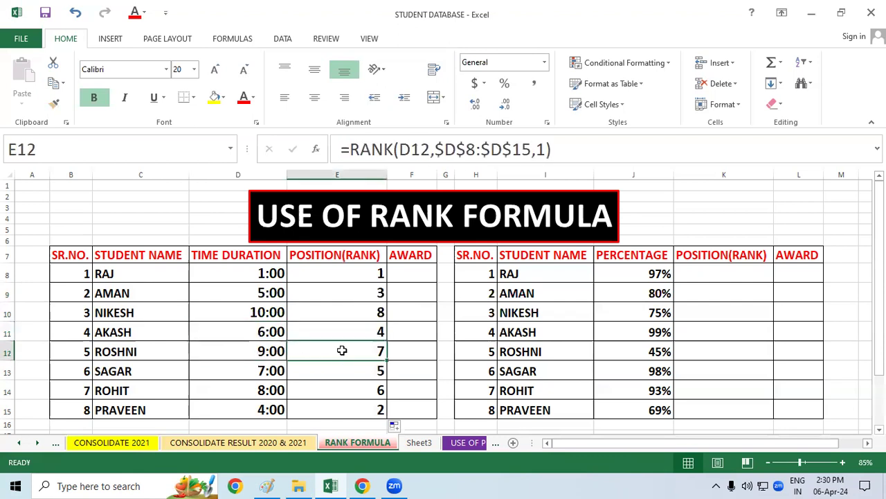
left_click(262, 369)
left_click(341, 374)
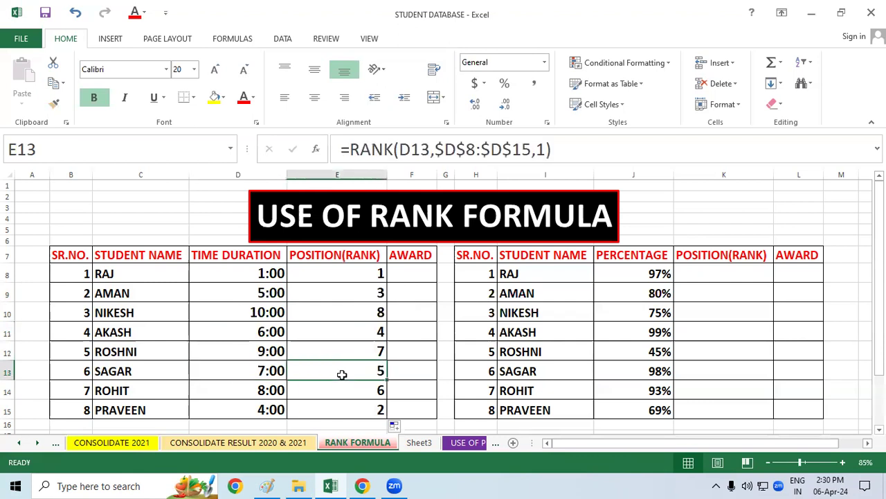
left_click(265, 389)
left_click(381, 390)
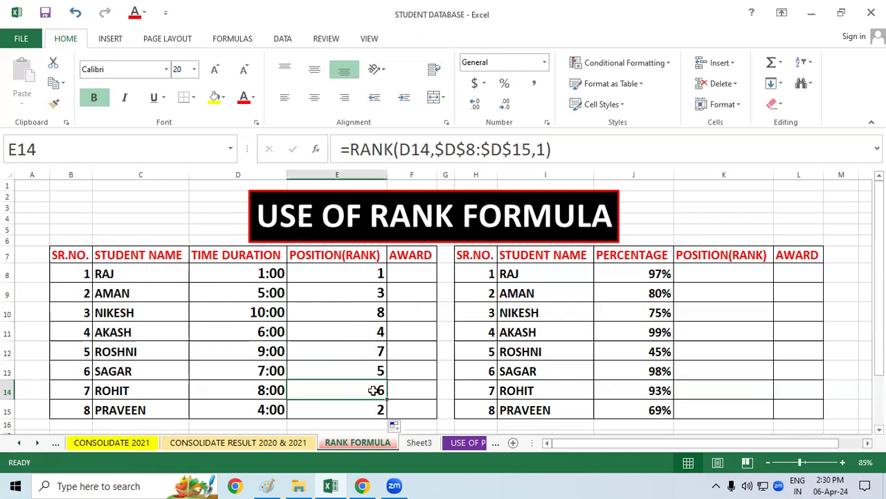
left_click(268, 410)
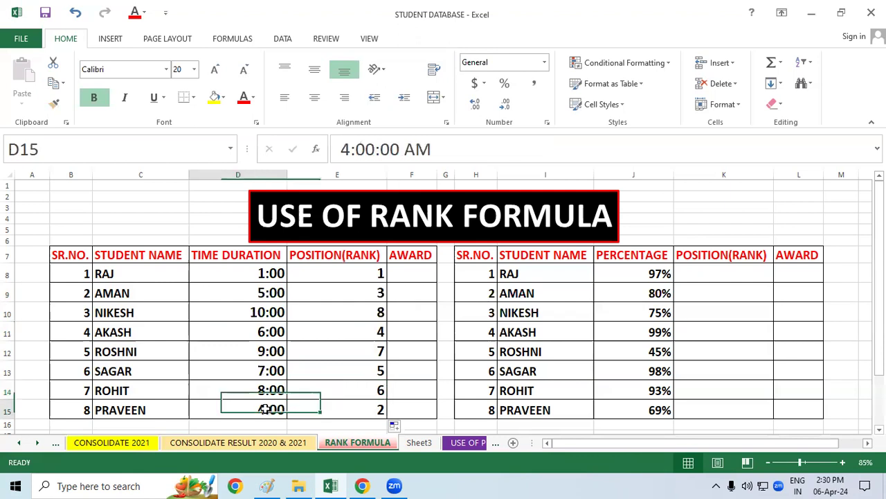
left_click(313, 407)
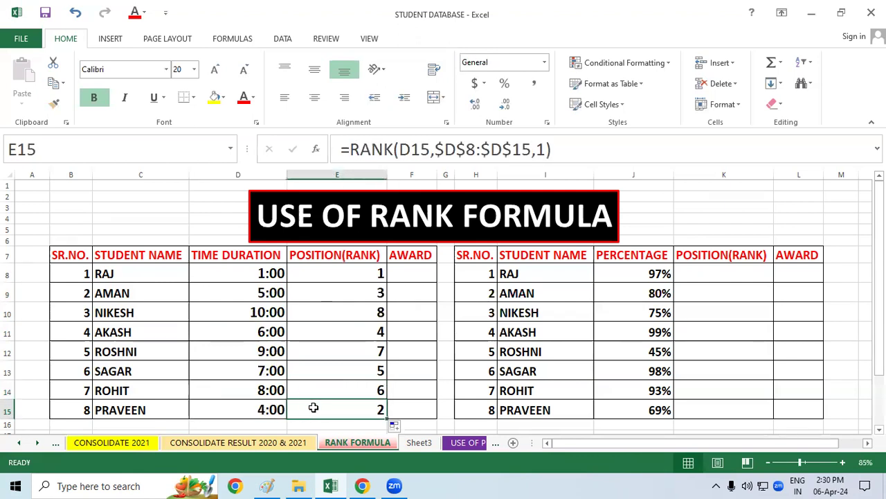
left_click(449, 358)
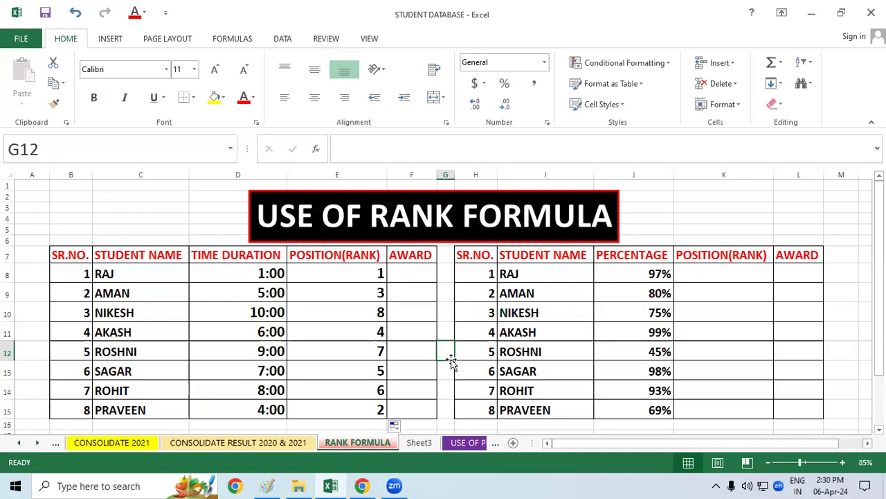
left_click(804, 88)
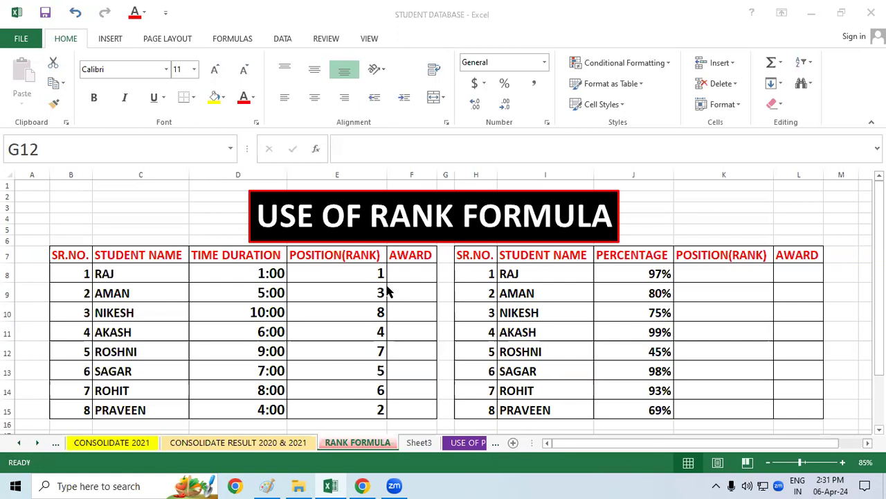
left_click(405, 301)
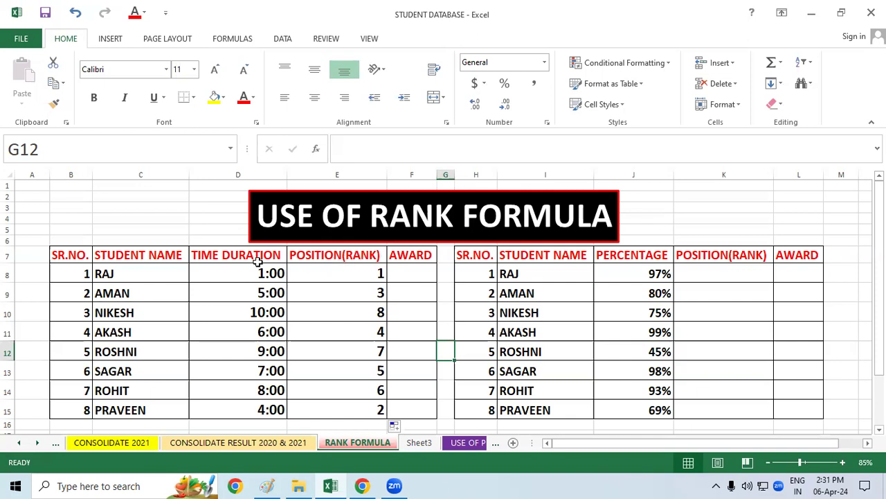
left_click_drag(251, 269, 245, 408)
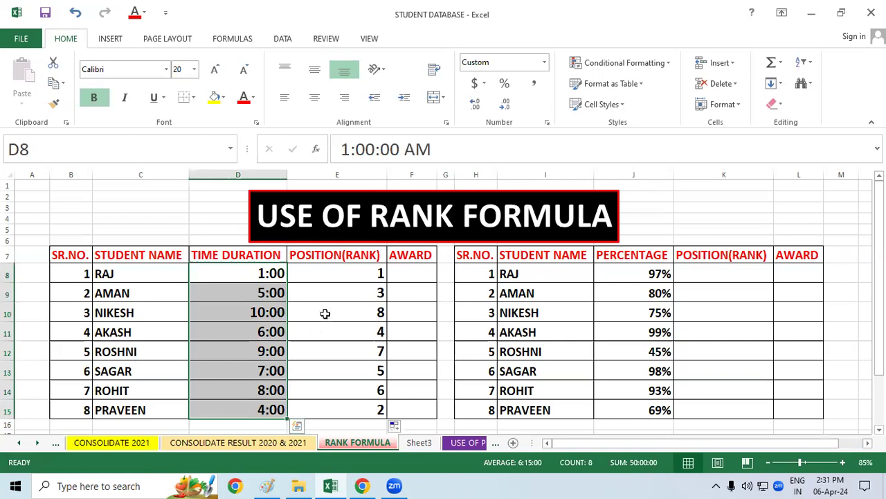
left_click(626, 57)
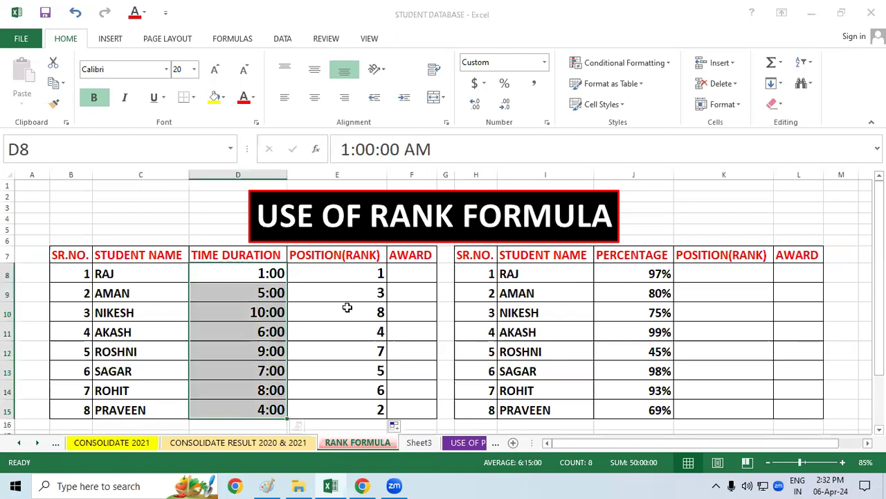
- Clear all the rank formulas in E8:E15 of the first table
left_click(380, 331)
left_click_drag(365, 287, 364, 410)
left_click_drag(365, 270, 362, 412)
key("Delete")
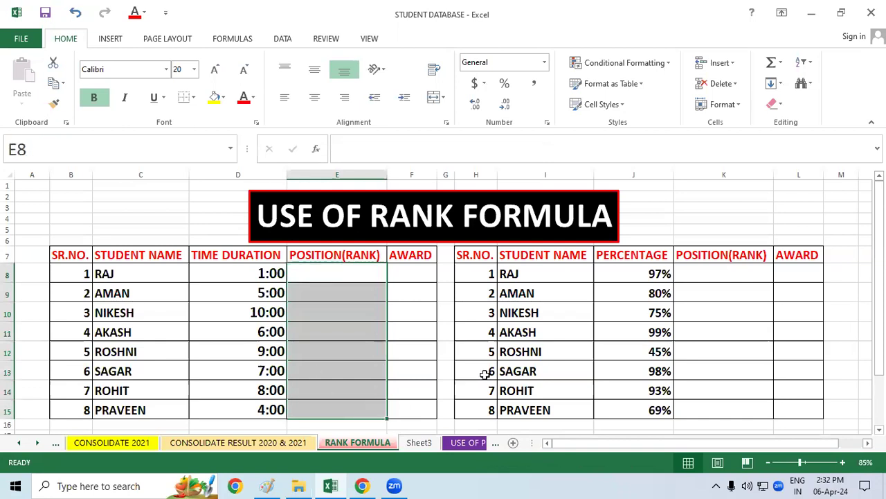
left_click(485, 374)
- Enter the formula =rank(D8,$D$7:$D$15,1) in E8 to rank the first student's time duration in ascending order
left_click(356, 282)
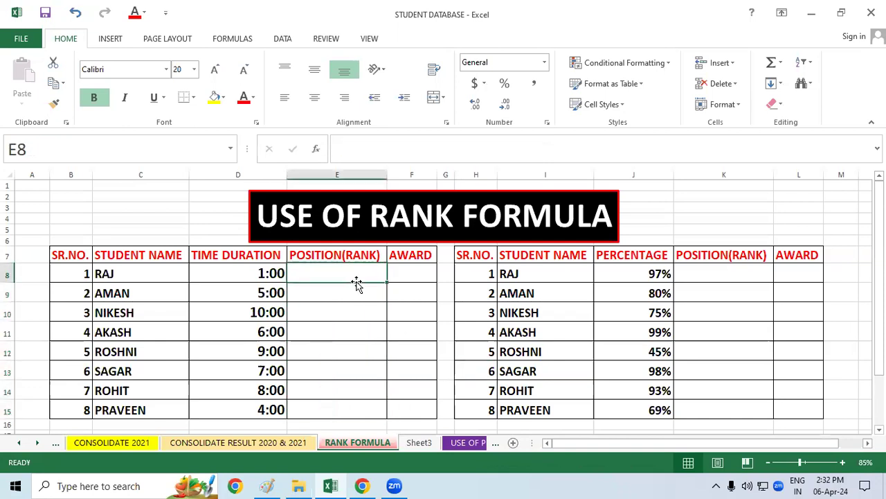
type("=")
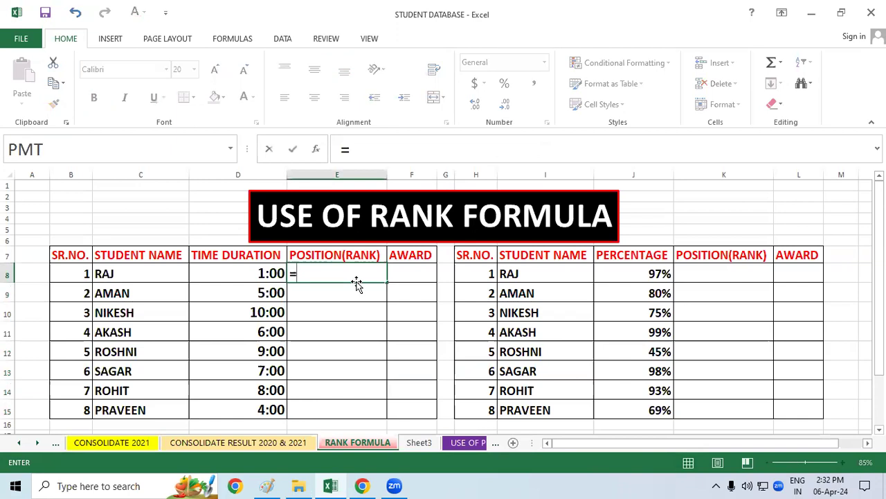
type("rank")
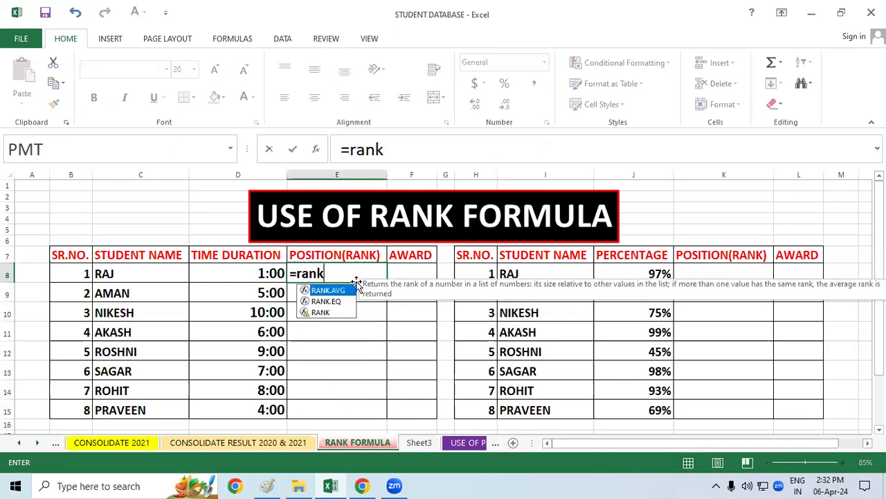
type("(")
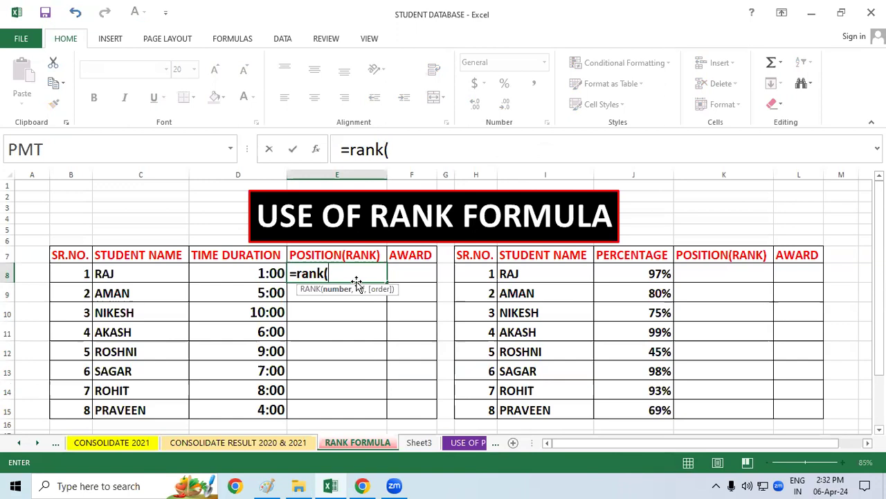
left_click(215, 273)
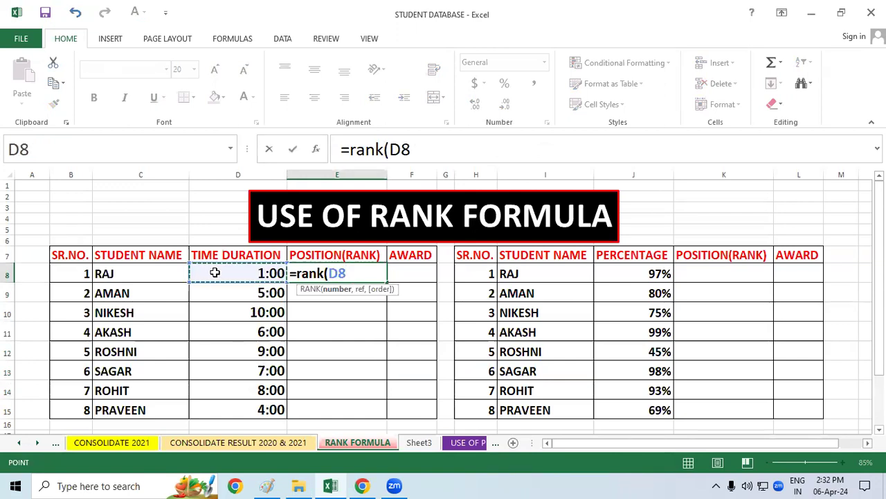
type(",")
left_click_drag(214, 255, 225, 408)
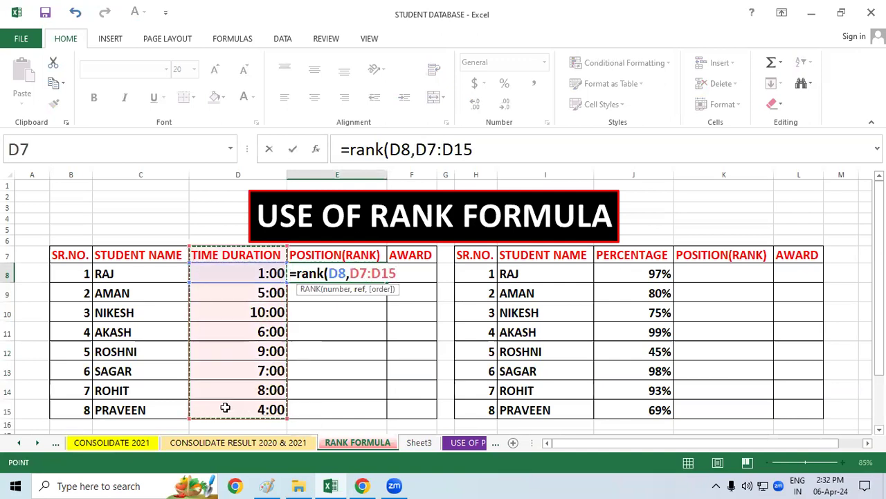
key("F4")
type(",")
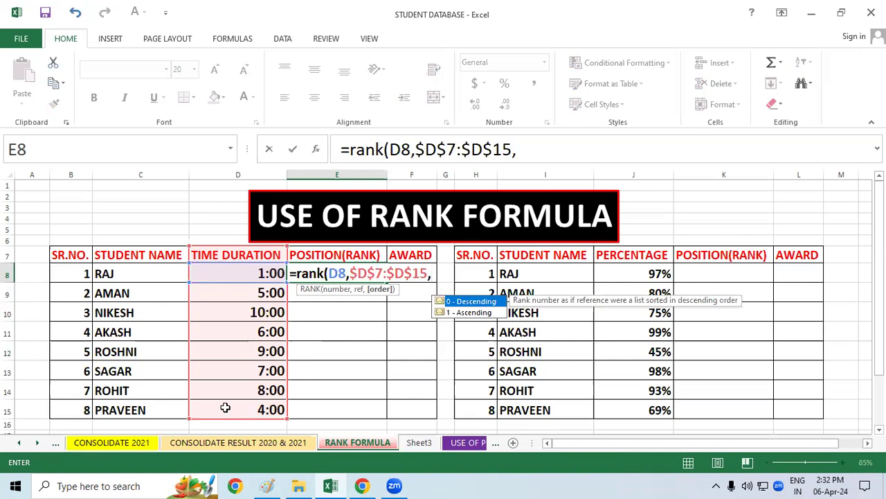
type("1)")
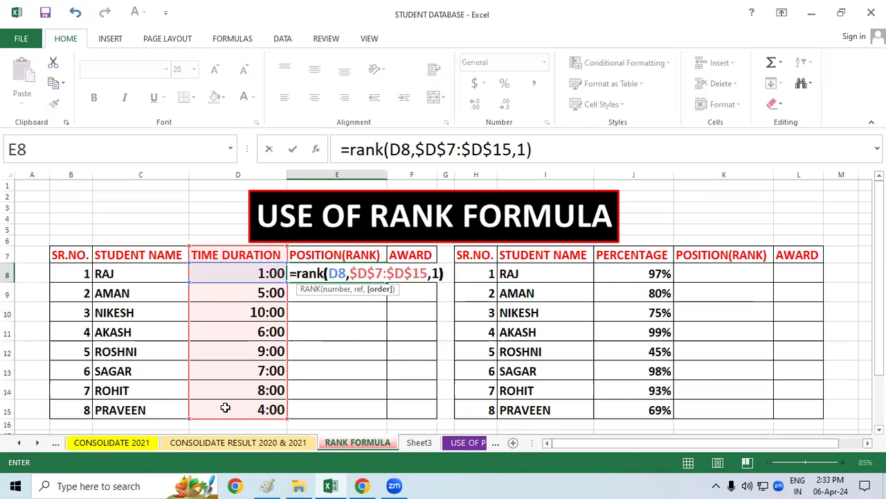
key("Return")
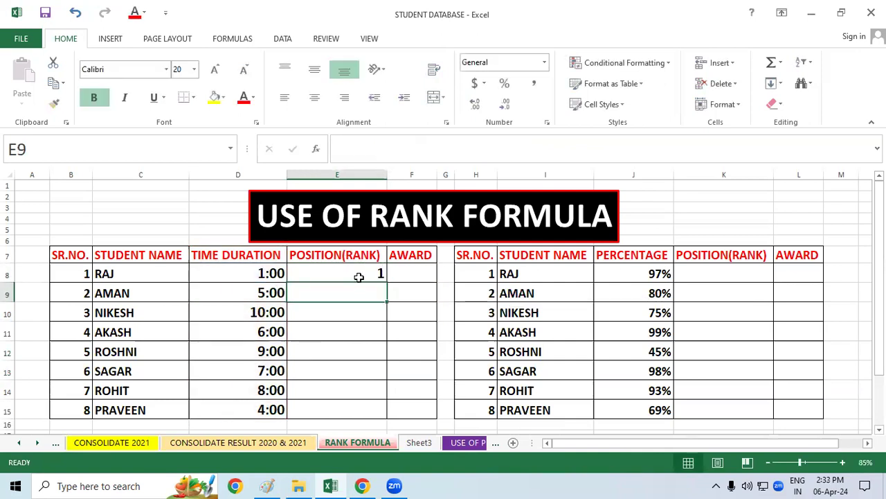
- Fill the rank formula from E8 down to E15 in the first table
left_click(359, 277)
double_click(388, 282)
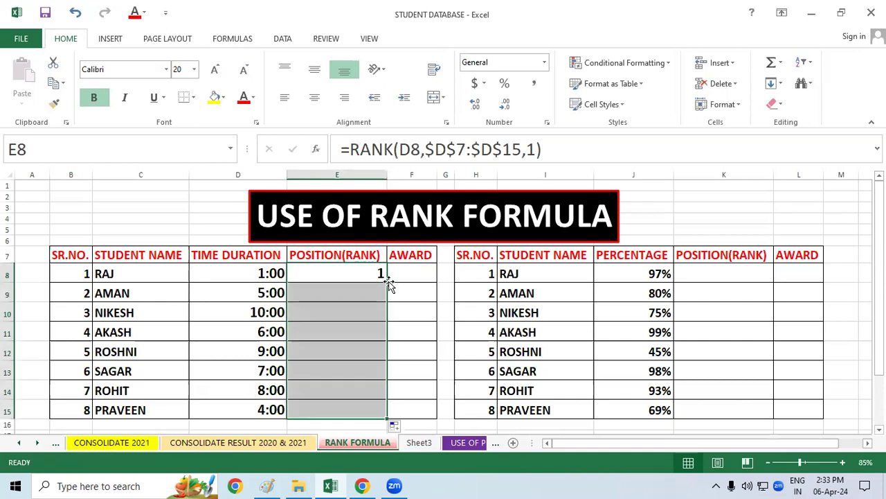
left_click(402, 294)
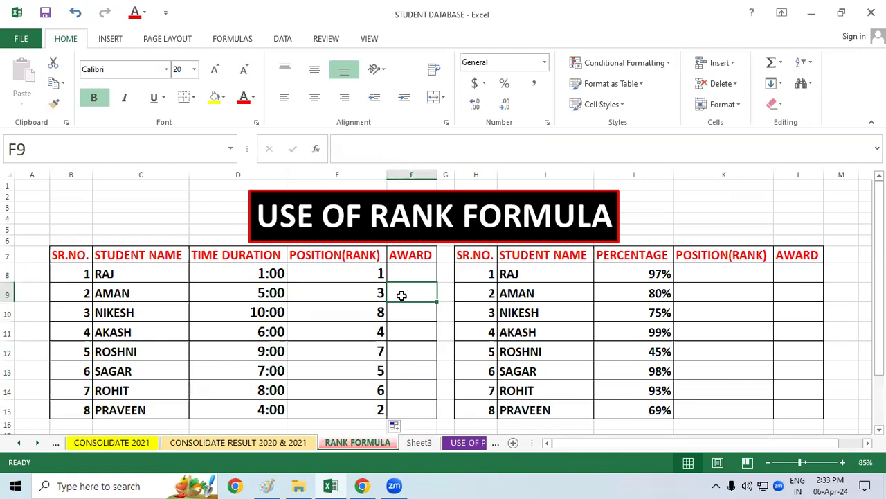
- Clear the rank formulas in E8:E15 of the first table
left_click_drag(343, 274, 347, 396)
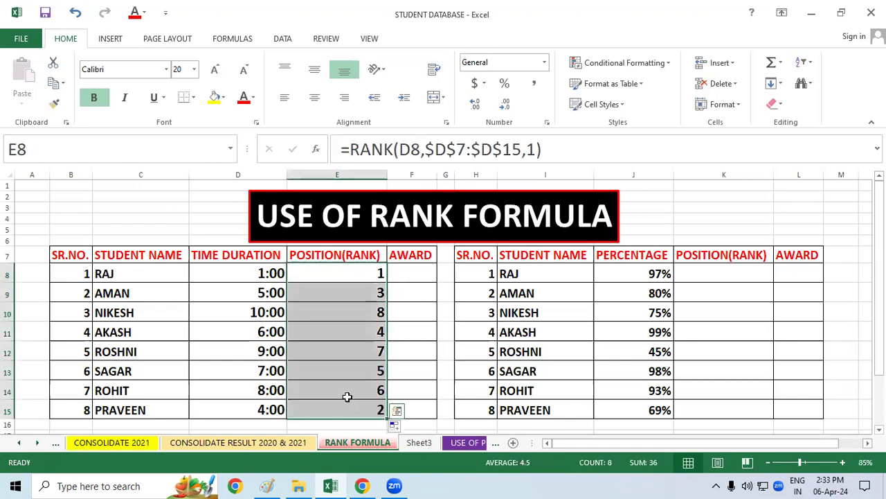
key("Delete")
left_click(425, 388)
left_click(341, 267)
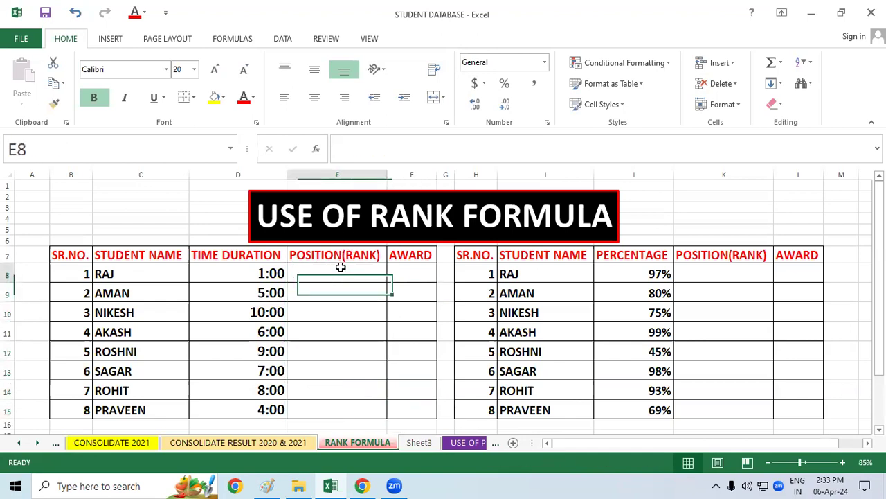
type("=")
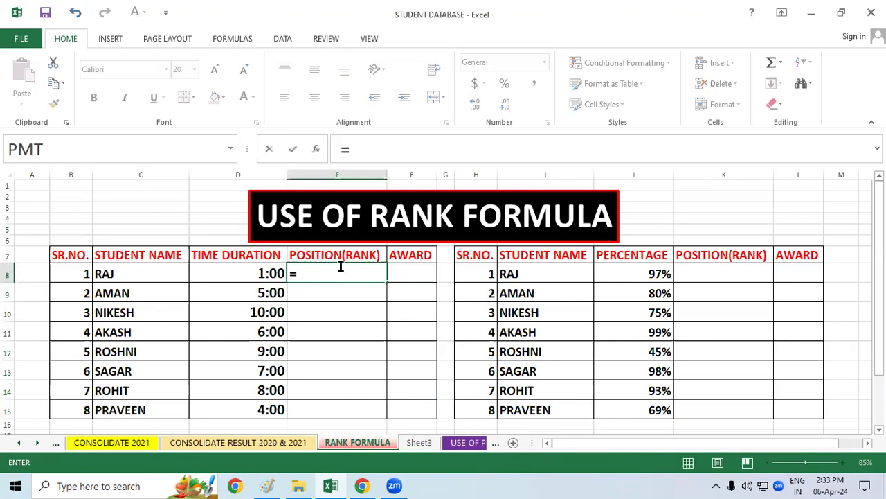
type("rank")
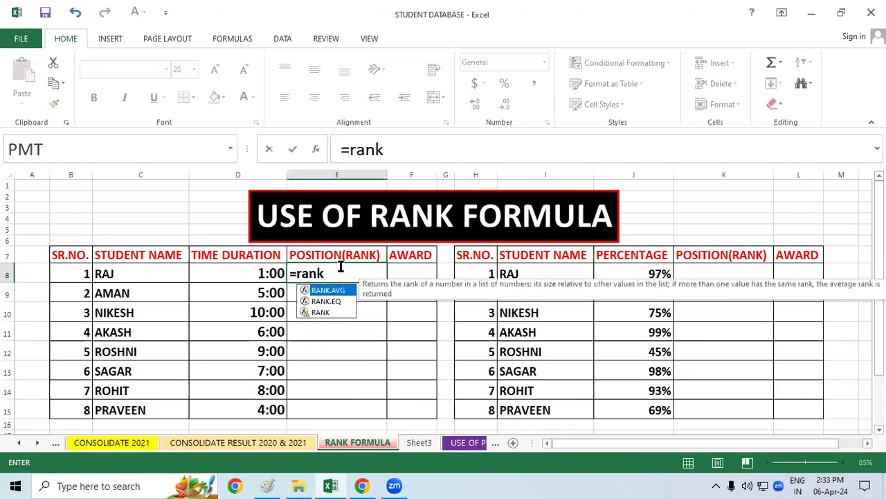
type("(")
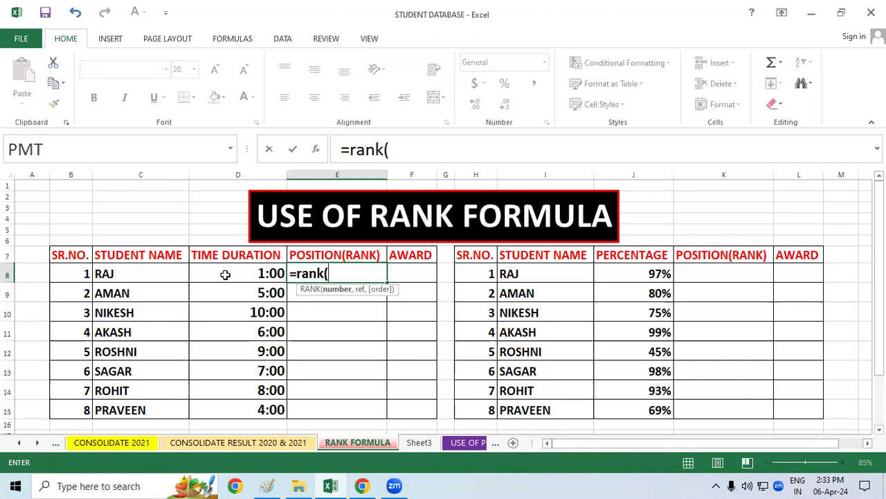
key("BackSpace")
key("BackSpace")
key("Escape")
left_click(346, 386)
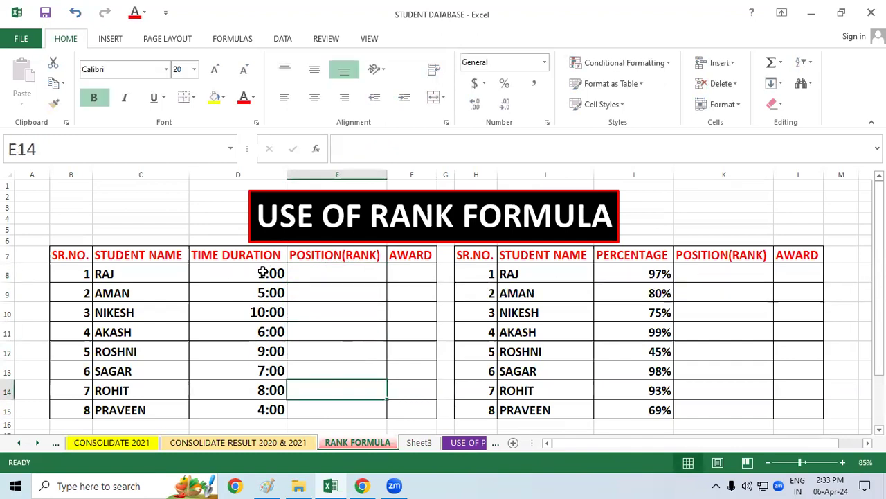
- Change the time durations of the first and third students, setting D8 to 10:00 and D10 to 01:00
left_click(263, 272)
type("10:")
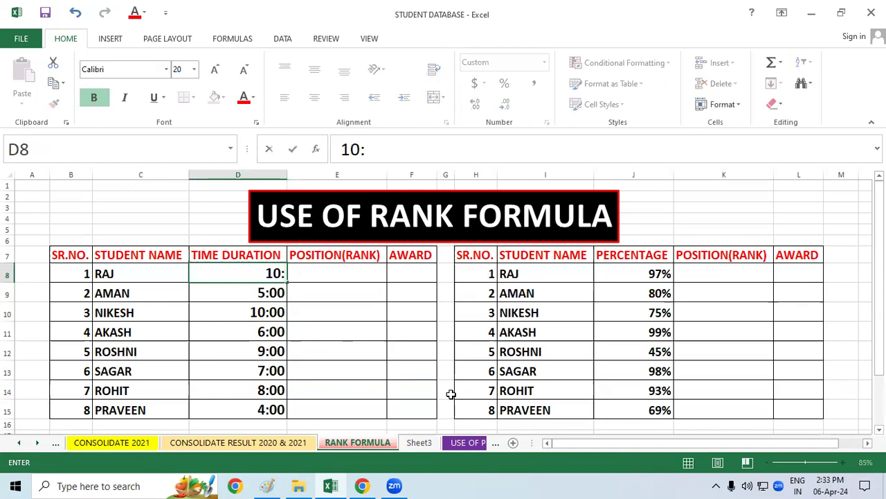
type("00")
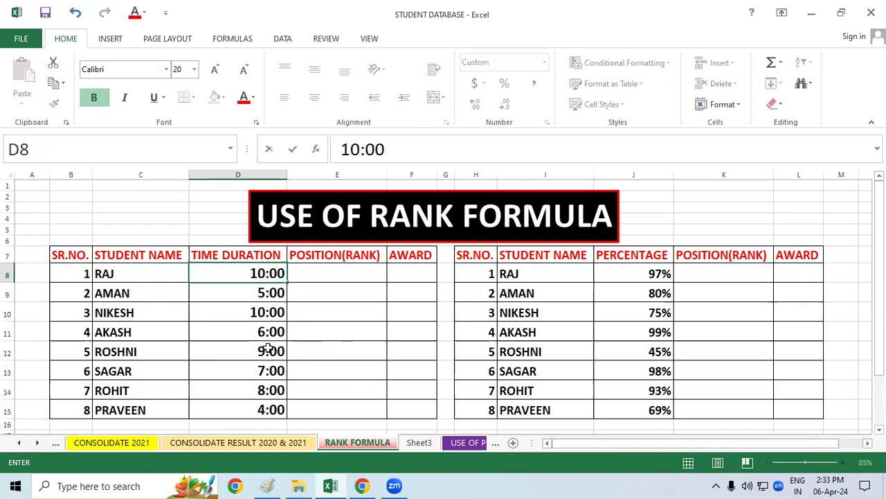
left_click(270, 313)
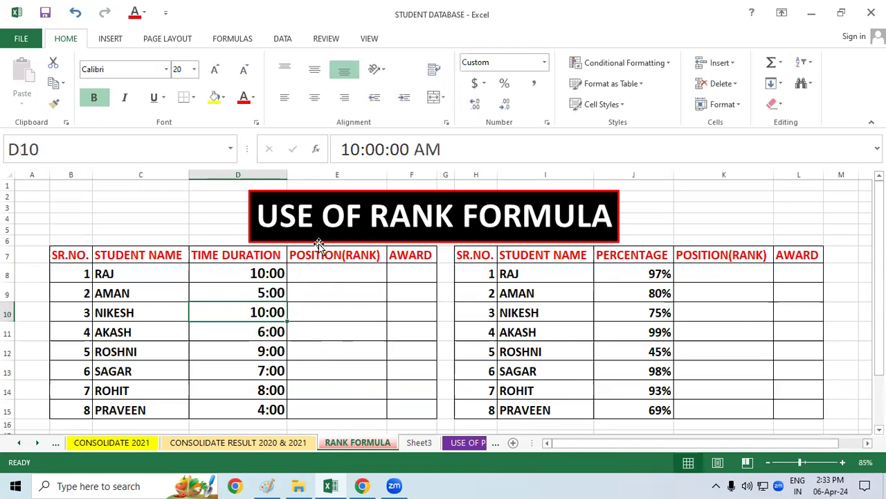
type("01")
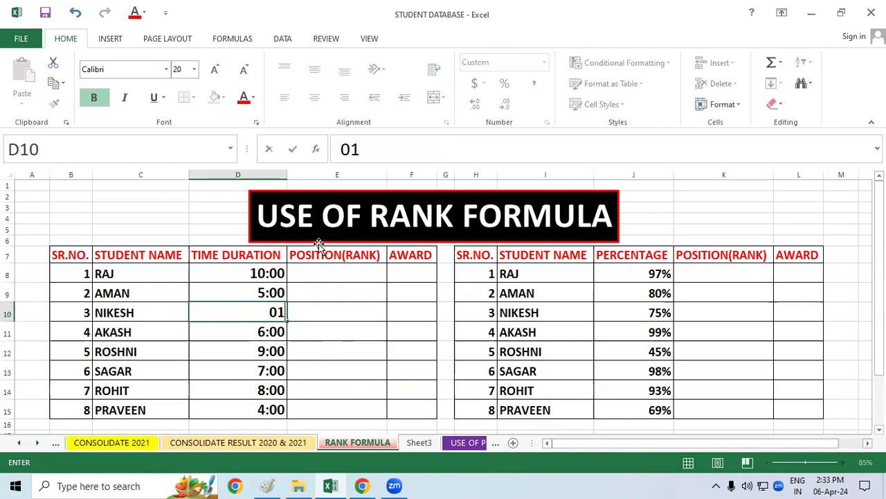
type(":00")
left_click(343, 363)
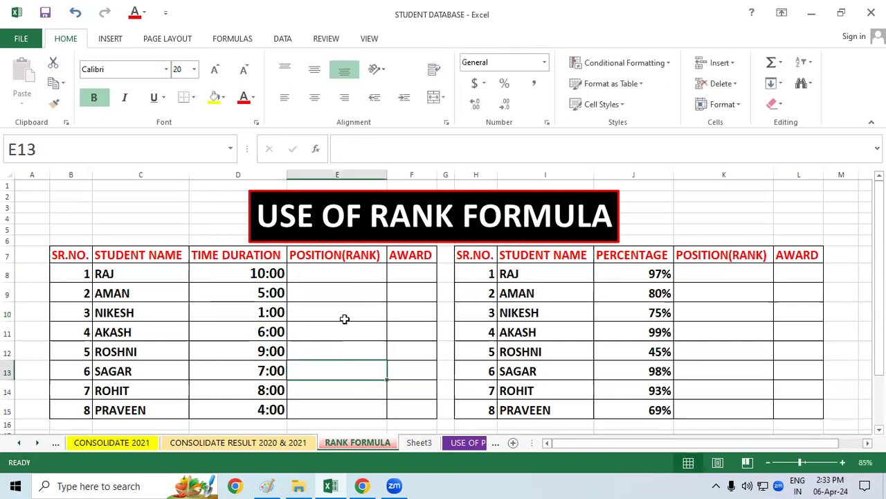
- Enter the formula =rank(D8,D7:D15,1) in E8, leaving the range reference relative
left_click(338, 274)
type("=rank")
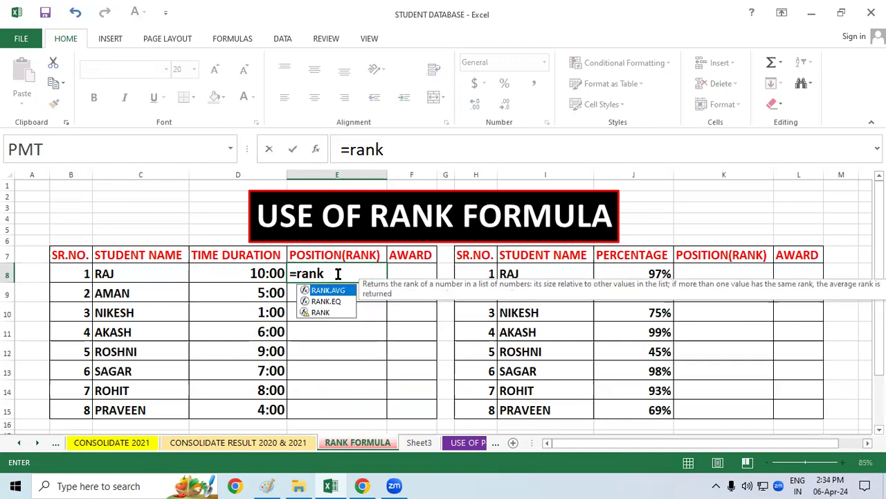
type("(")
left_click(235, 272)
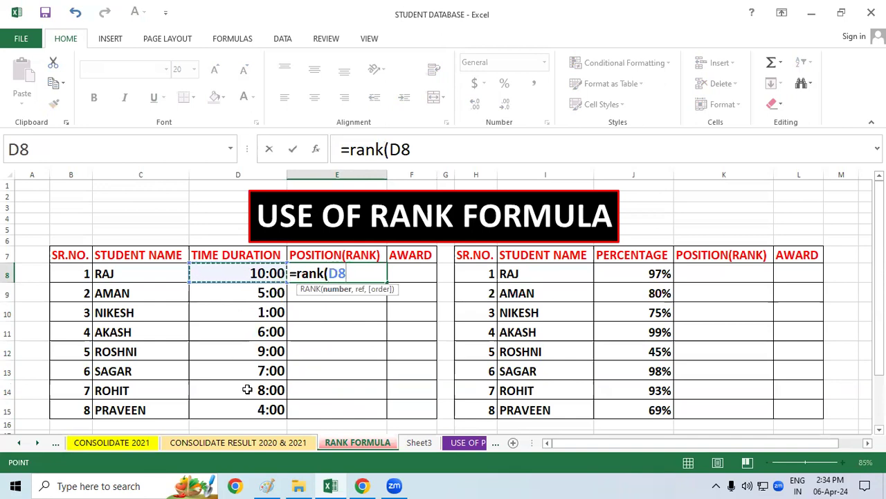
type(",")
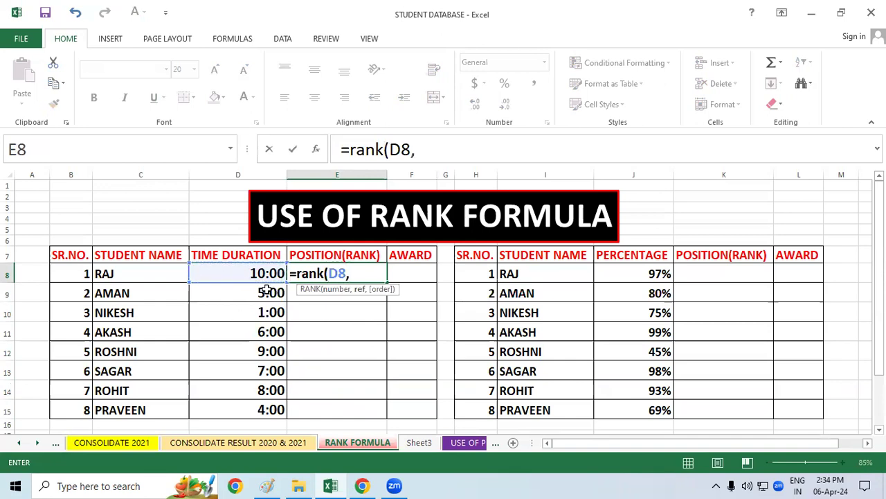
left_click_drag(264, 256, 243, 407)
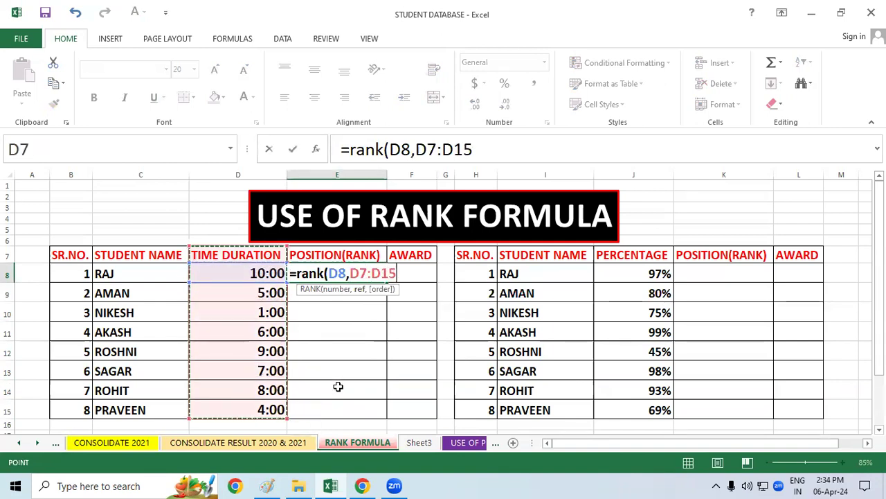
type(",")
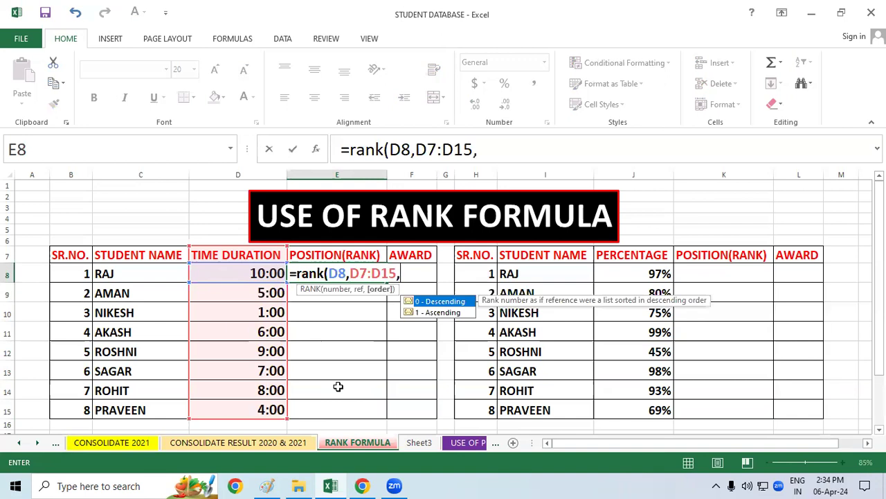
type("1)")
key("Return")
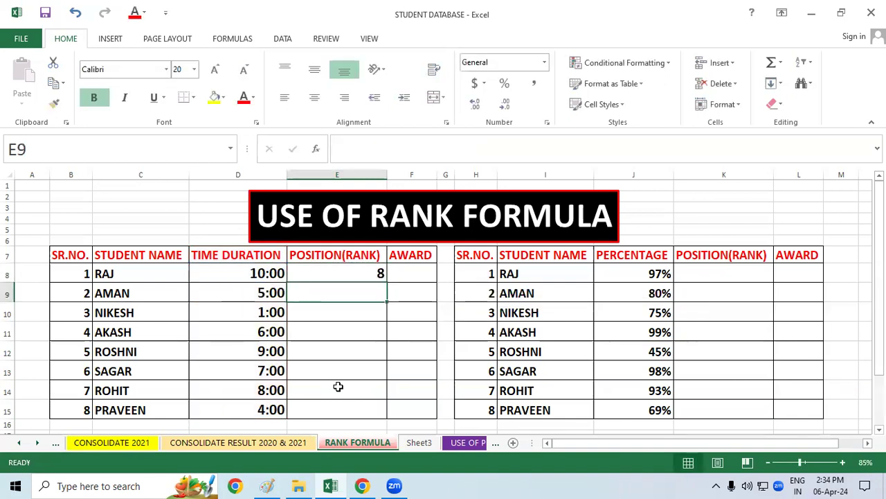
- Fill the relative-reference rank formula from E8 down to E15 and inspect the range references in the copied formulas
left_click(374, 266)
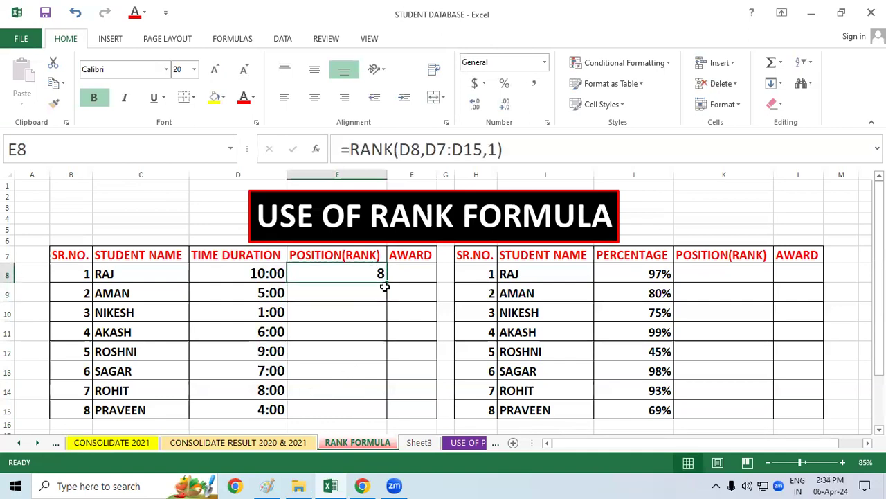
double_click(387, 283)
left_click(533, 350)
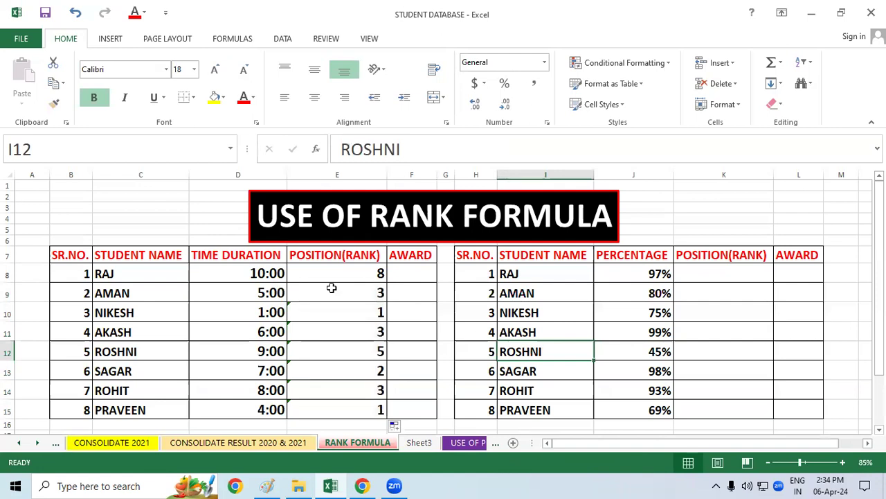
left_click(332, 315)
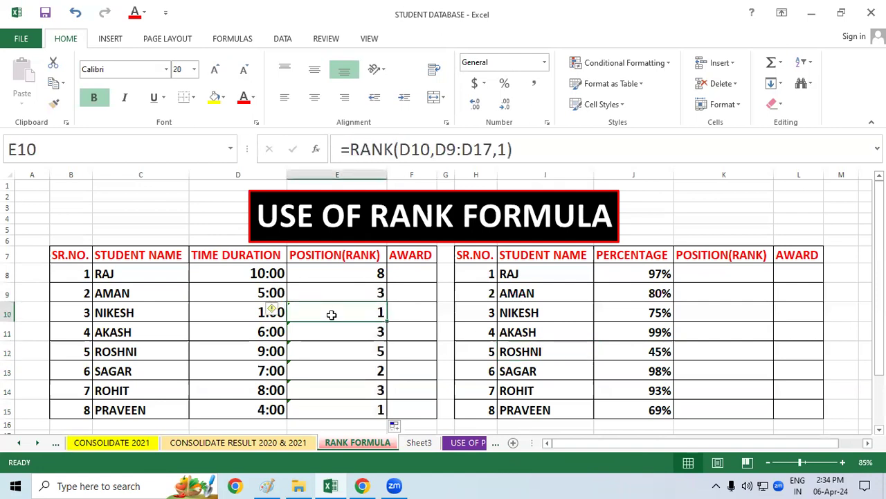
left_click(348, 406)
left_click(356, 386)
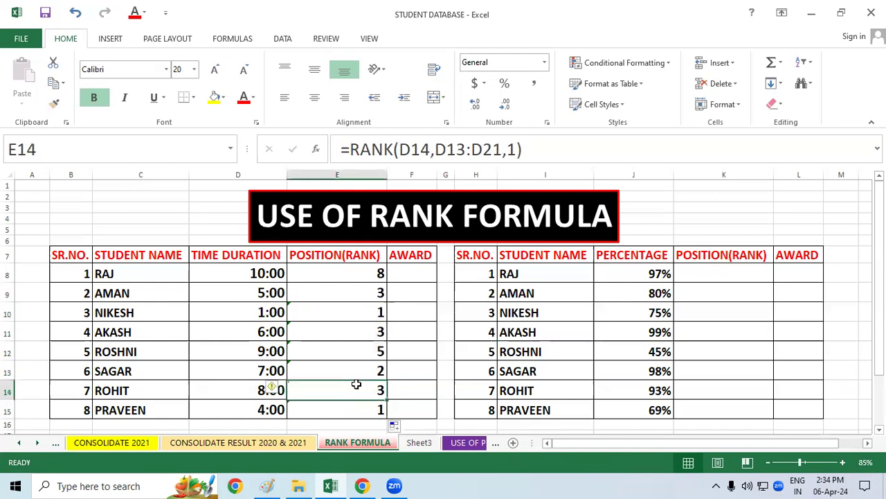
left_click(362, 329)
left_click(365, 293)
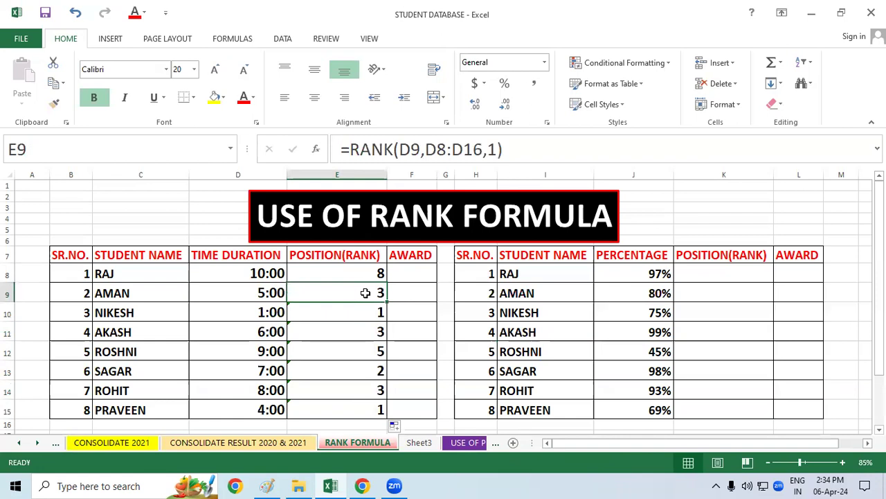
- Clear the ranks in E8:E15 and enter =rank(D8,$D$8:$D$15,1) in E8 with the range locked as an absolute reference
left_click_drag(351, 275, 331, 410)
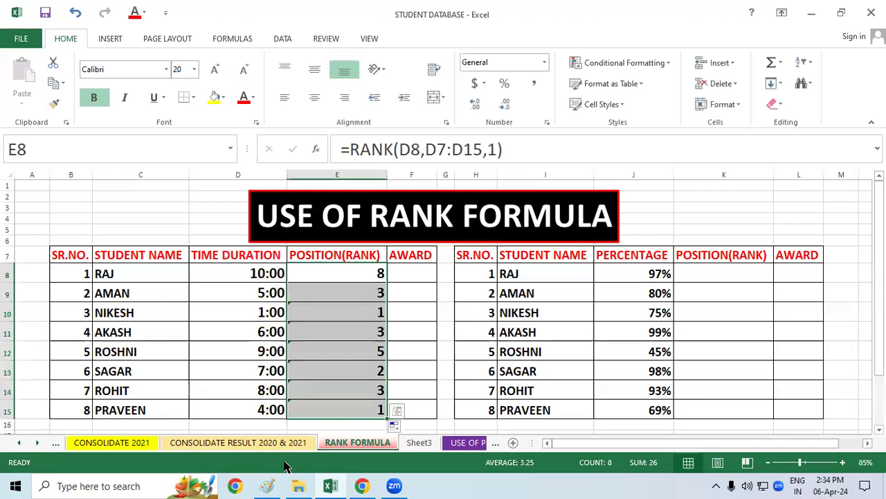
key("Delete")
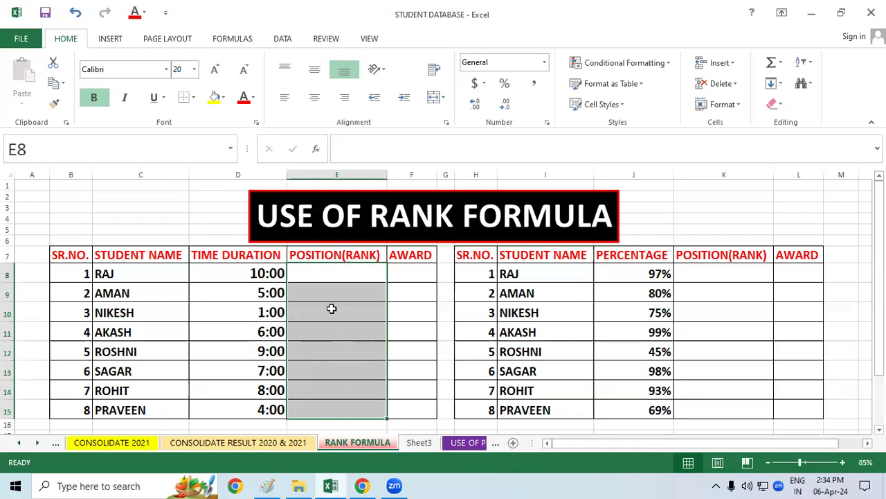
left_click(347, 267)
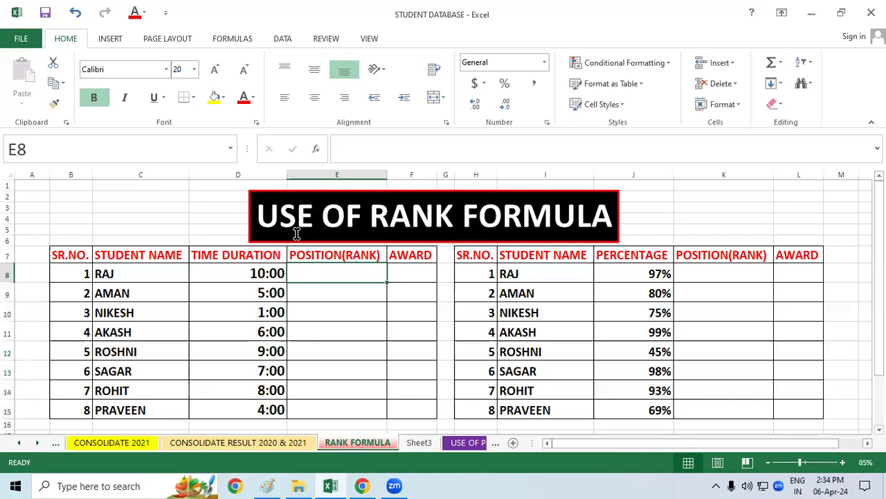
type("=ran")
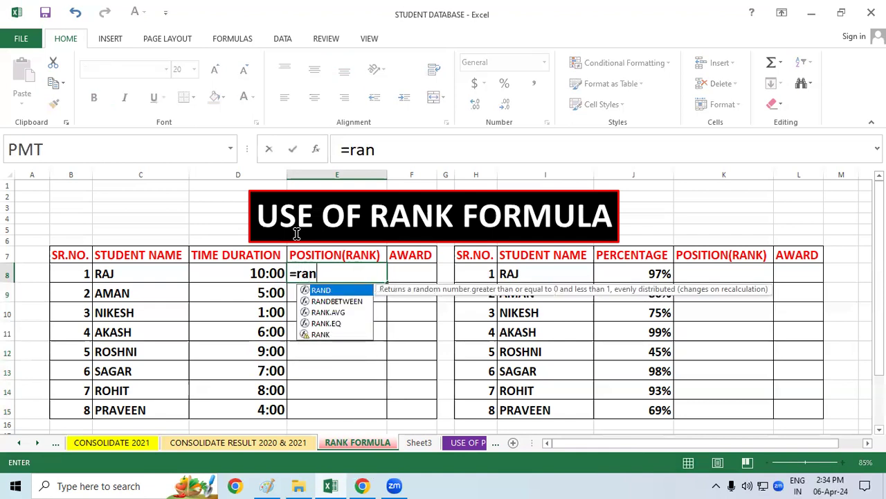
type("k(")
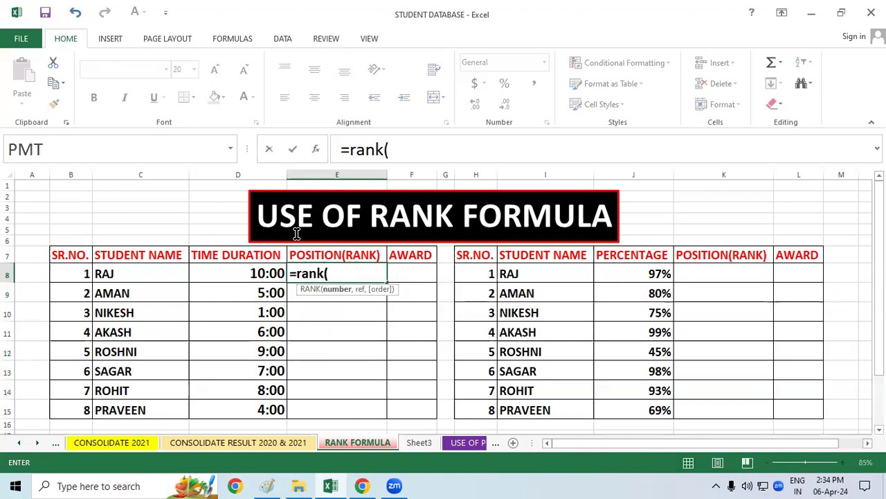
left_click(223, 274)
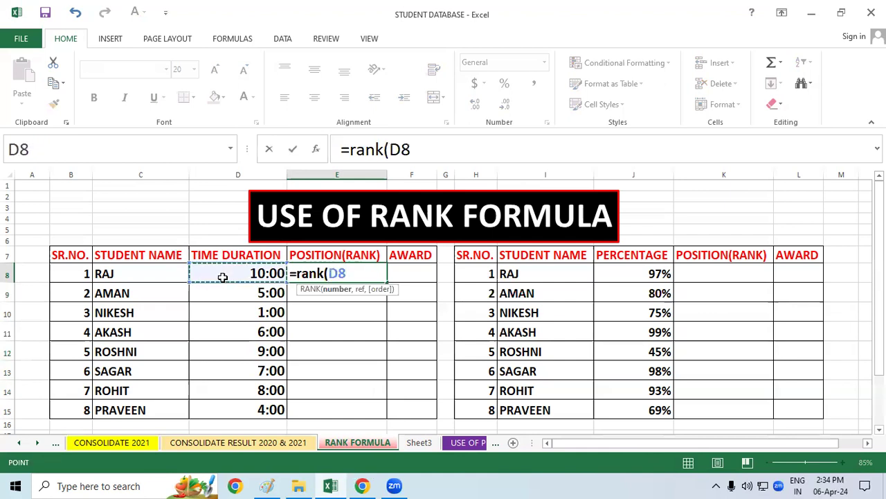
type(",")
left_click_drag(215, 268, 220, 404)
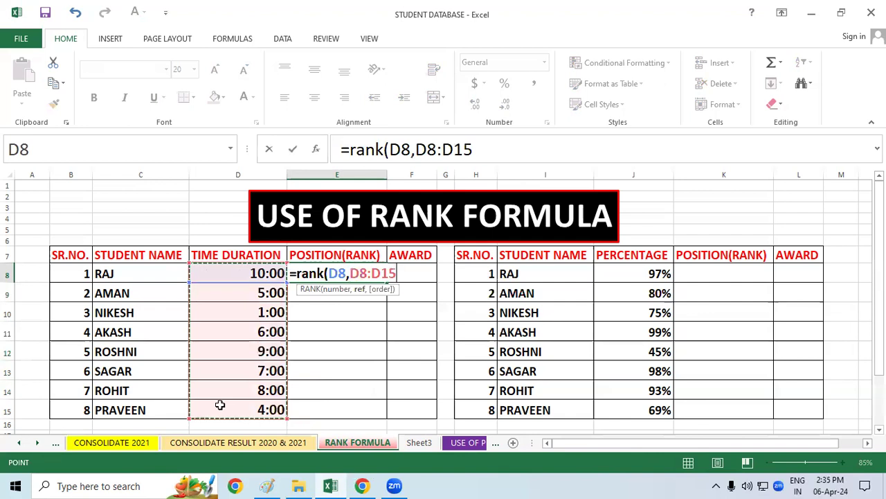
key("F4")
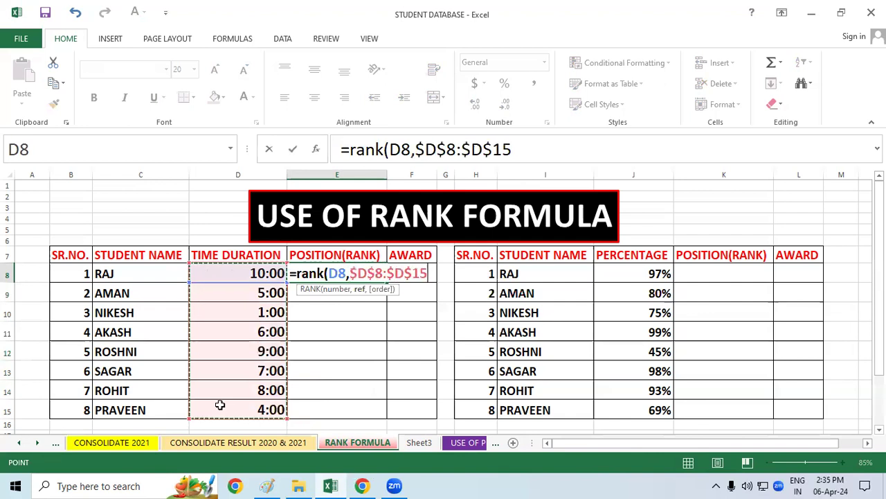
type(",1")
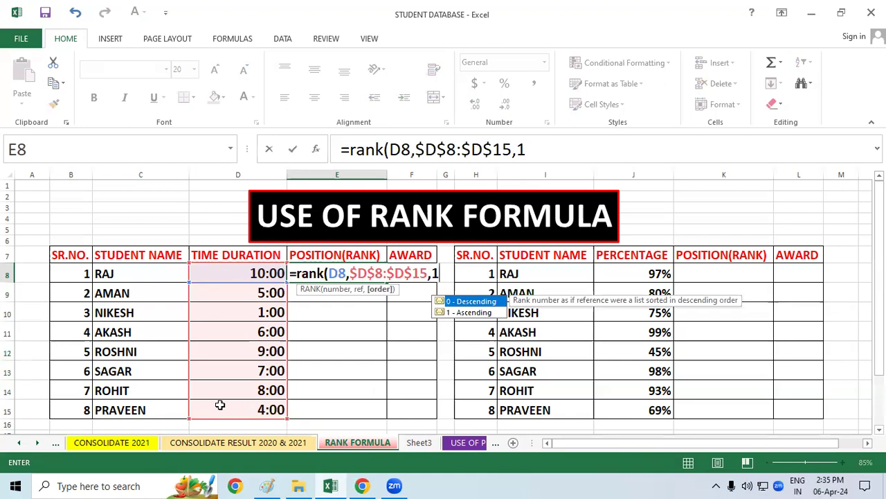
type(")")
key("Return")
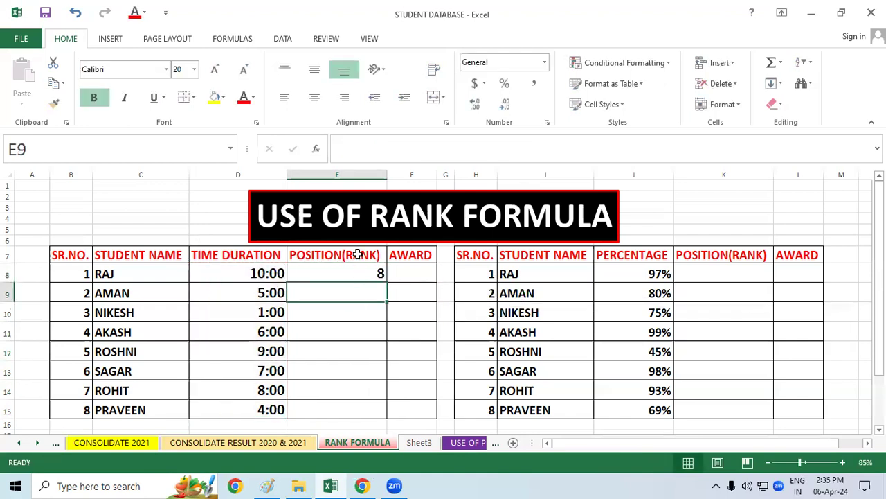
- Fill the absolute-reference rank formula from E8 down to E15
left_click(356, 269)
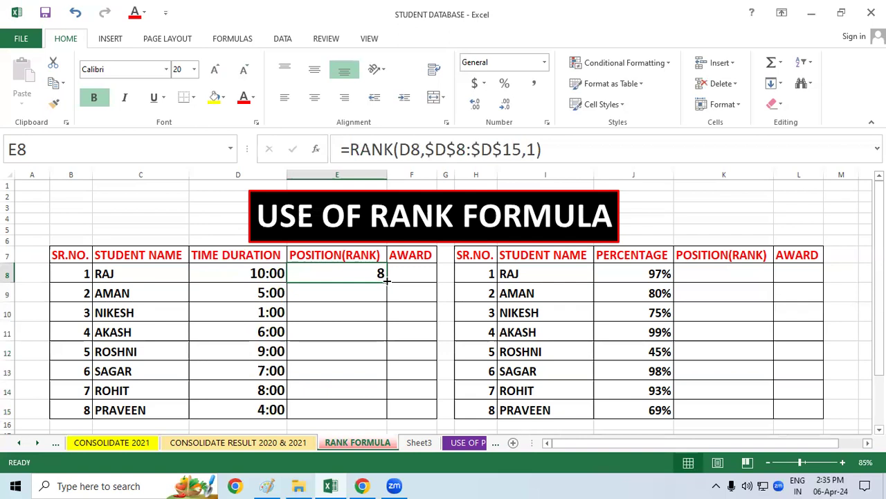
double_click(387, 278)
left_click(538, 344)
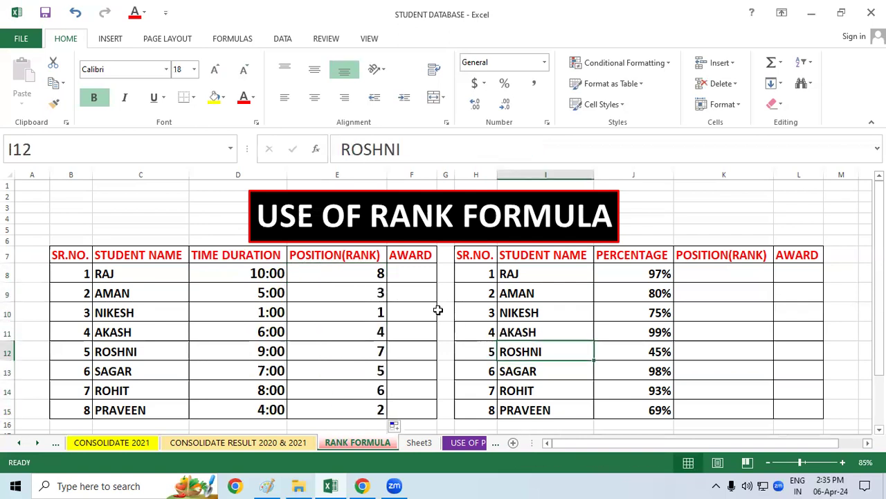
- Begin an award formula in F8 with =if(E8=1,"LAPTOP" so that rank 1 earns a laptop
left_click(419, 276)
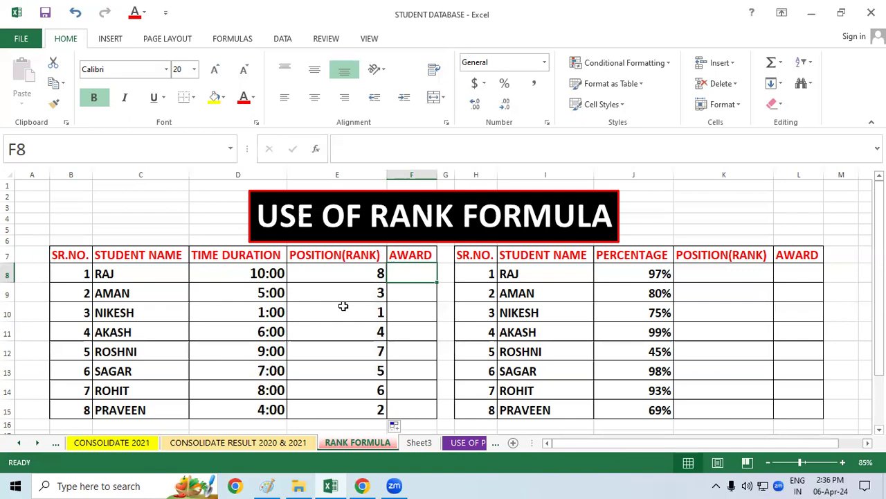
type("=if")
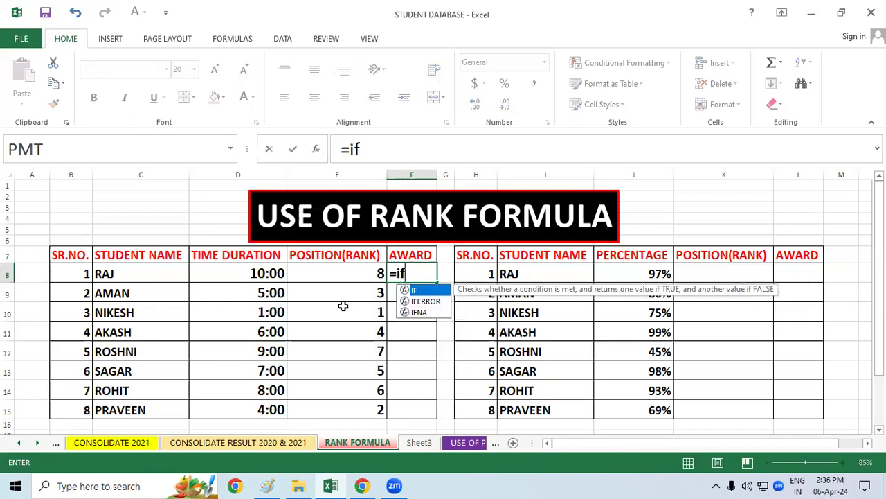
type("(")
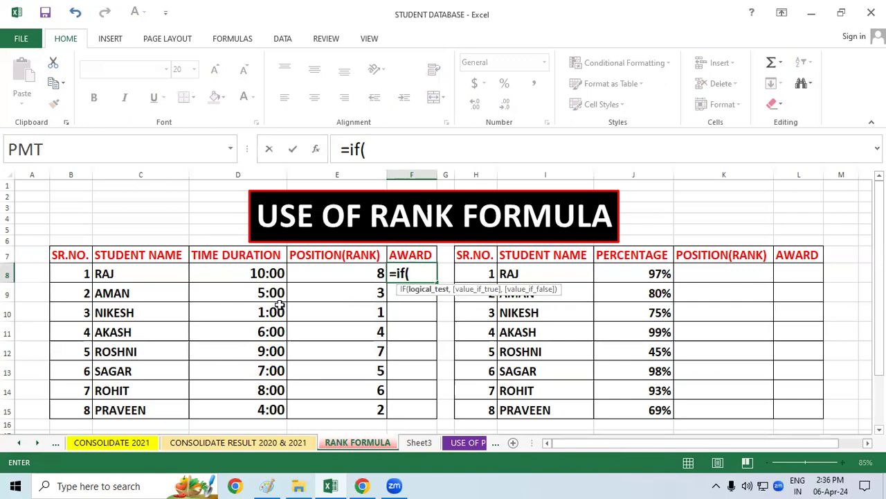
left_click(321, 273)
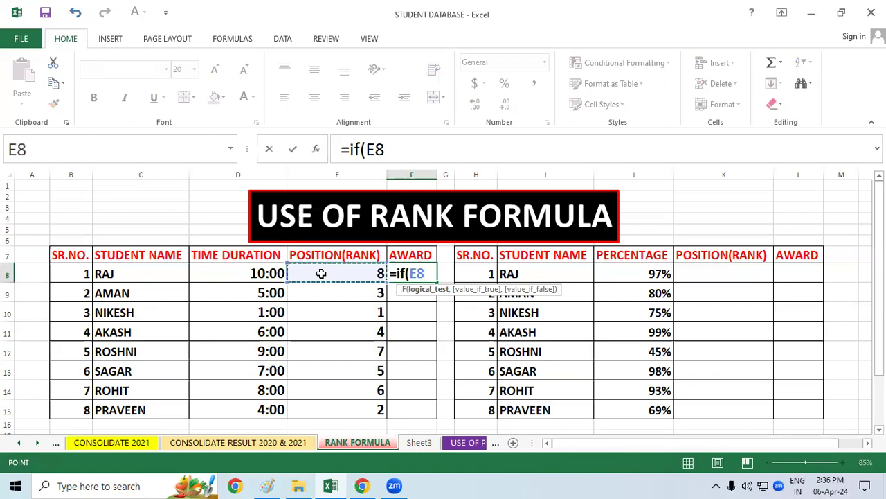
type("=")
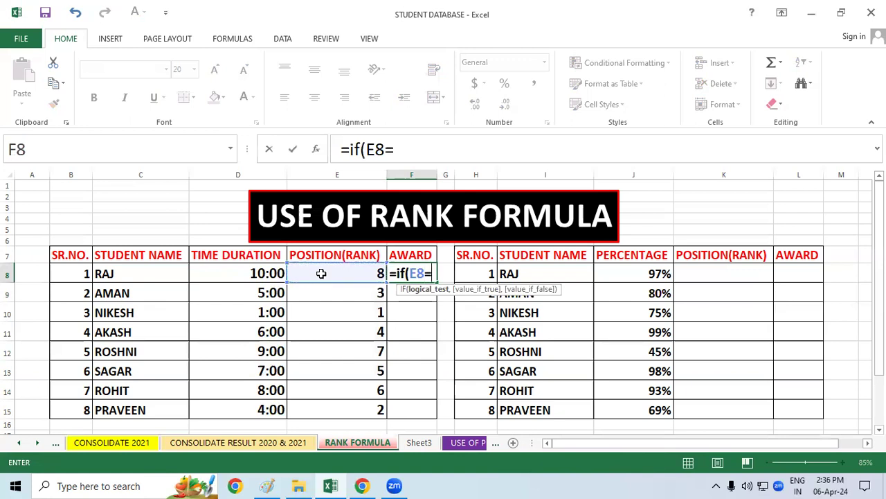
type("1,")
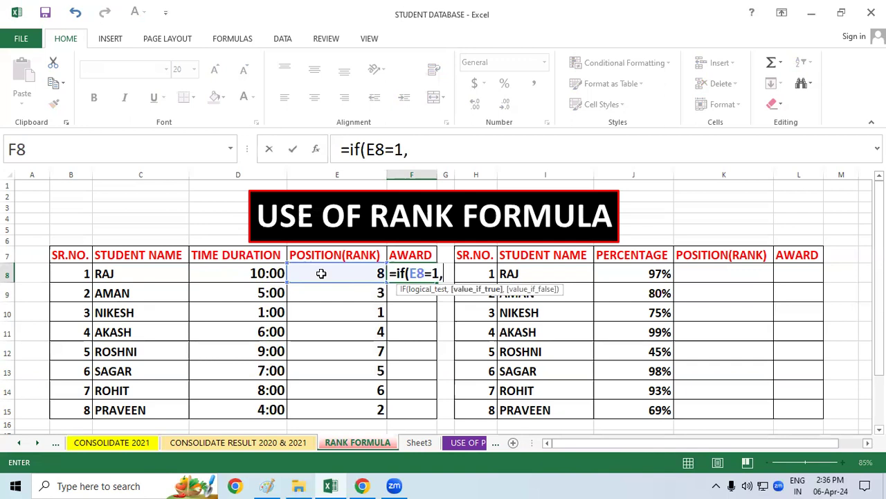
type("\"LAPTOP")
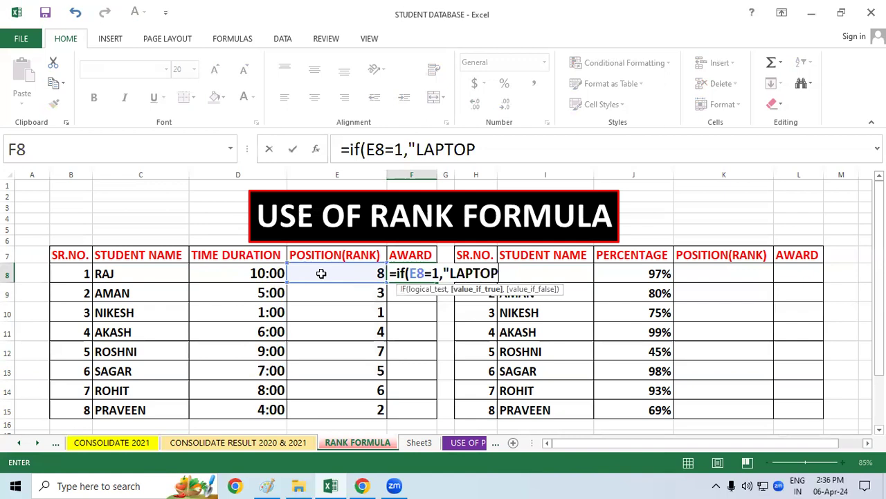
type("\"")
- Continue the F8 formula with a nested IF(E8=2,"MOBILE" as the false value for rank 2
type(",IF(")
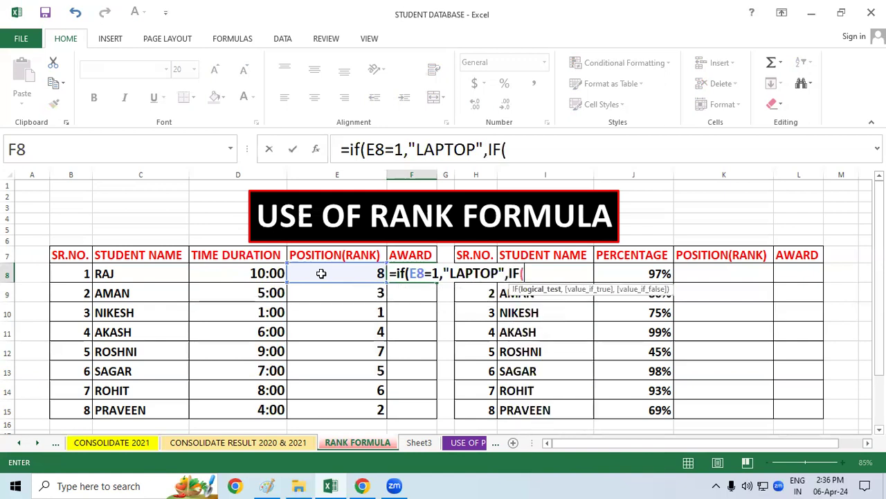
left_click(321, 274)
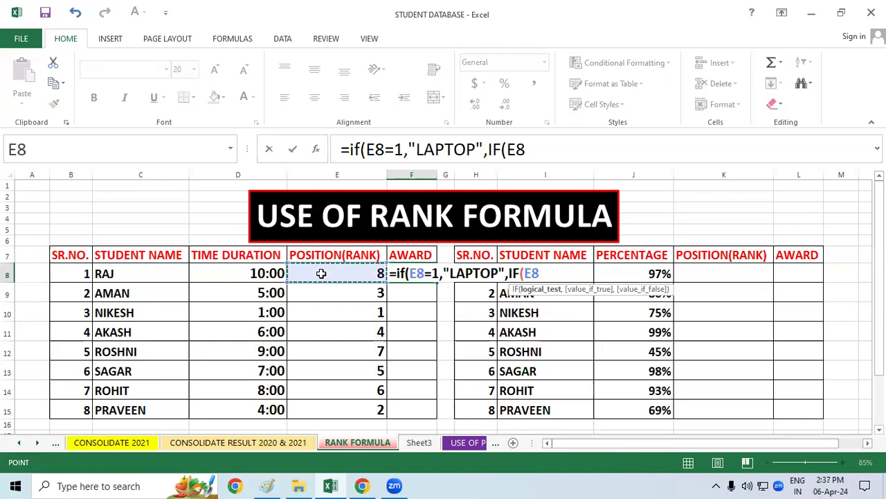
type("=")
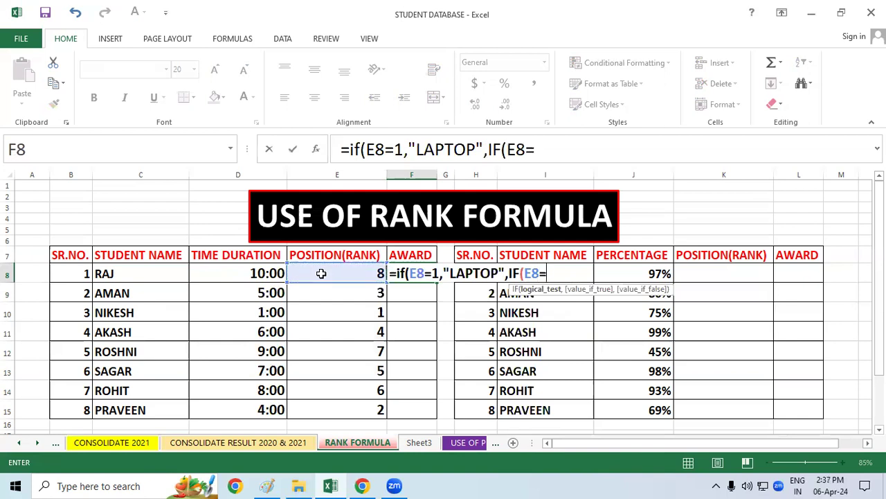
type("2")
type(",\"")
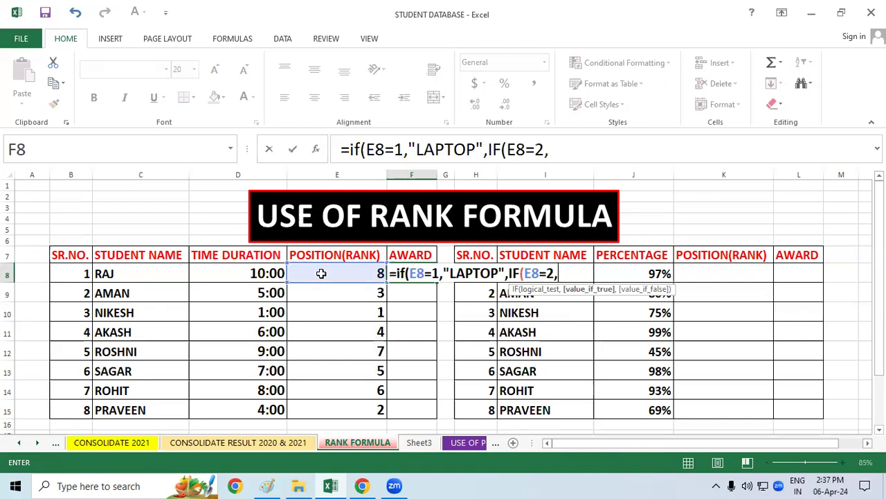
type("MO")
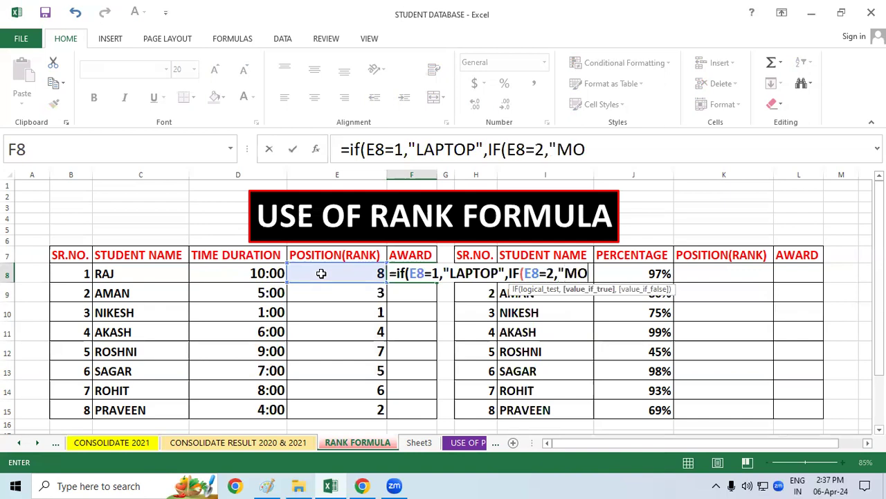
type("BILE")
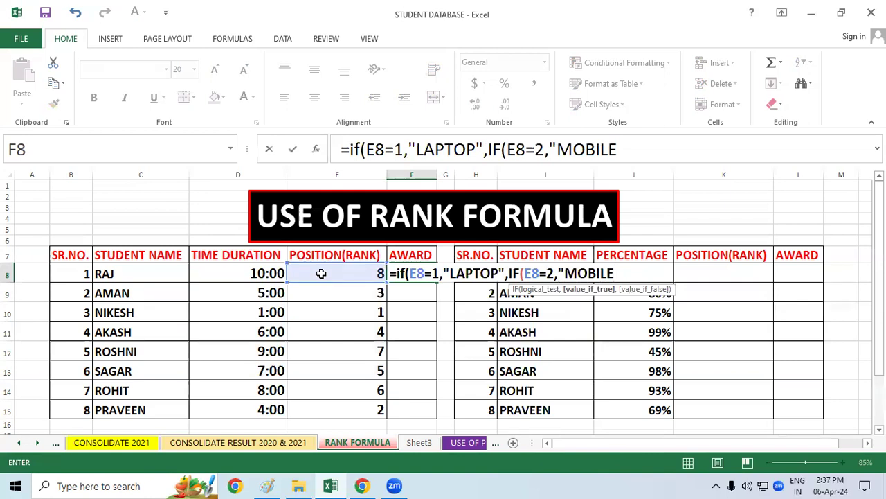
- Complete the F8 formula with a nested IF(E8=3,"CYCLE","MEDAL"), close all three IFs and enter it
type("\",IF")
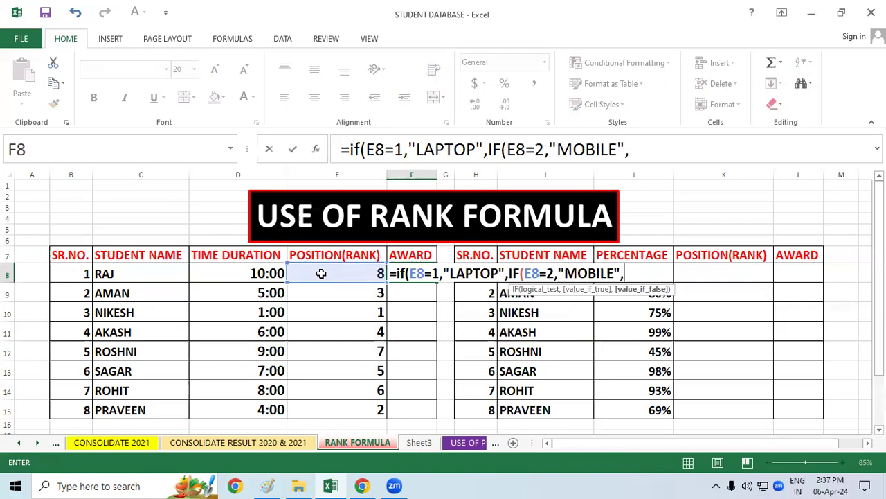
type("(")
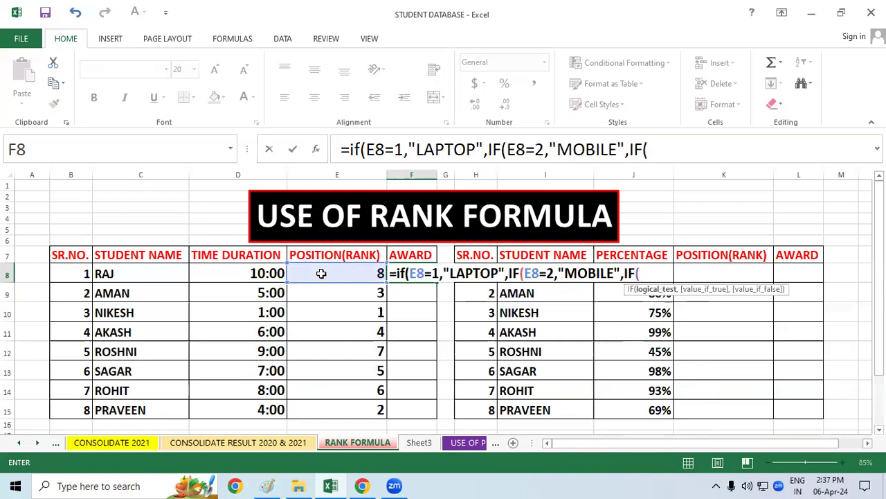
left_click(321, 274)
type("=3")
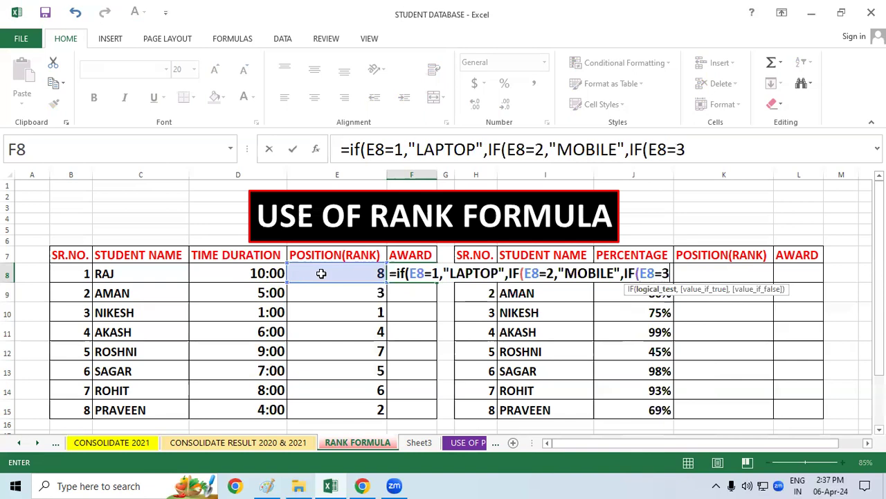
type(",")
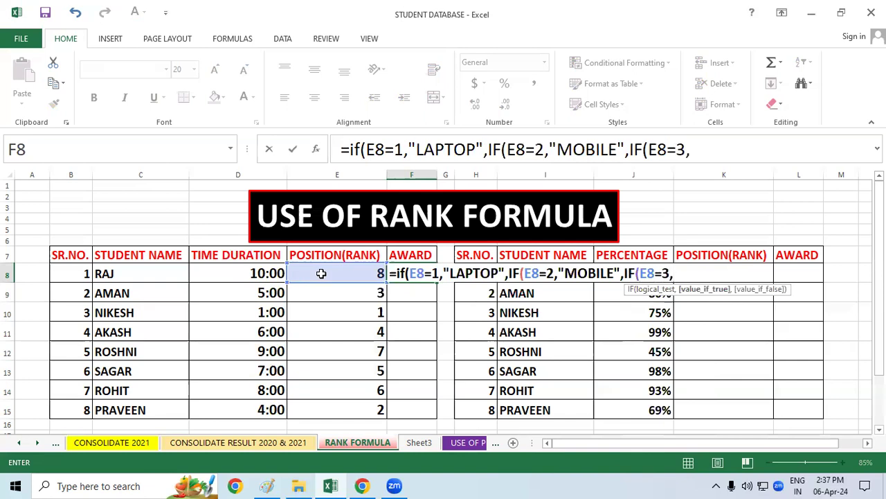
type("\"CYCLE\"")
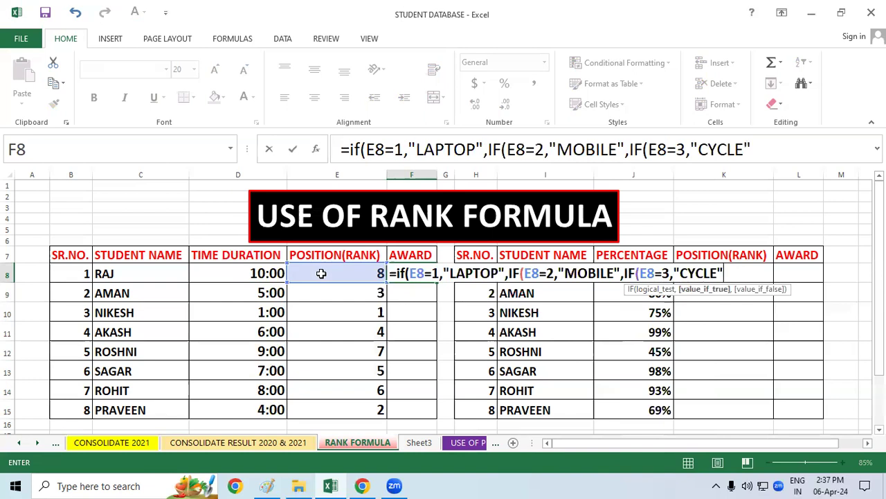
type(",\"M")
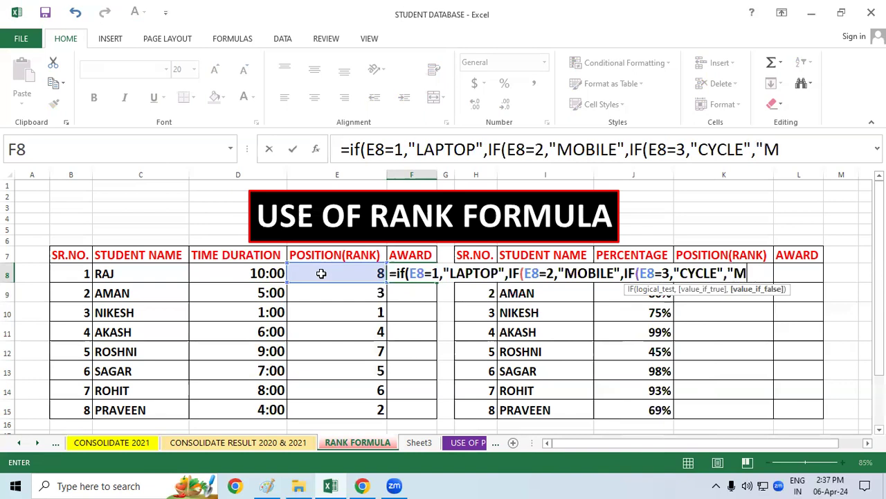
type("EDAL")
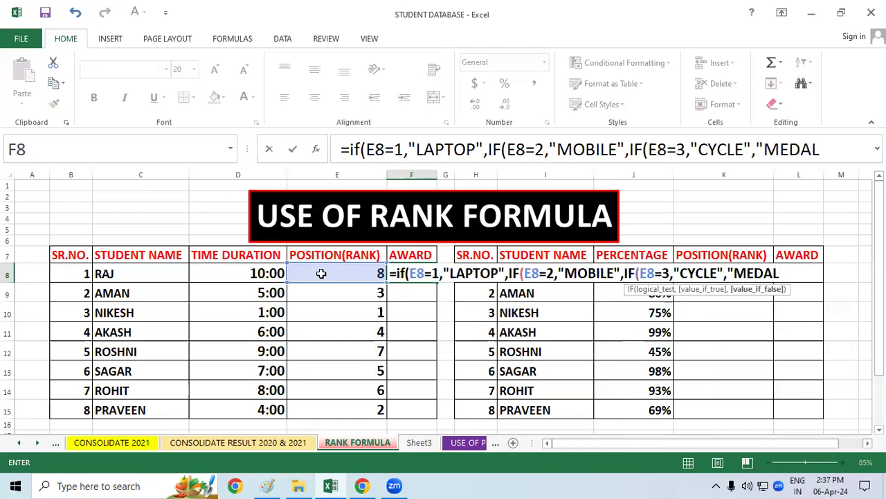
type("\")))")
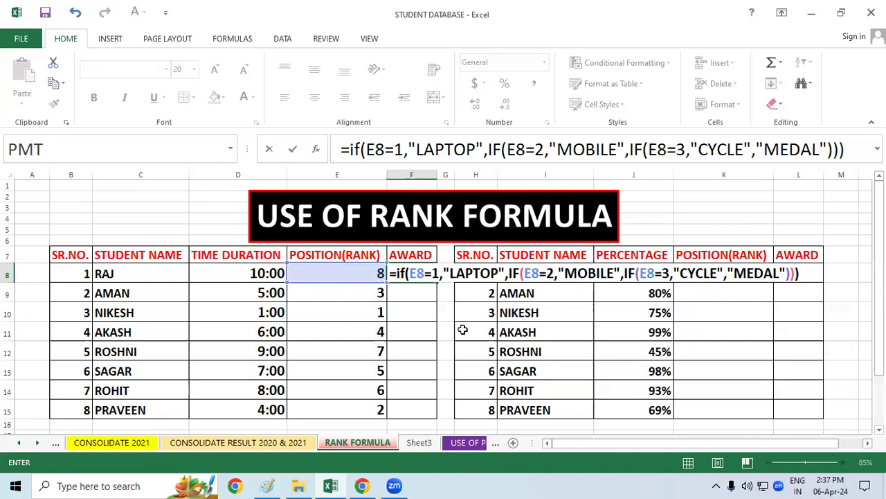
key("Return")
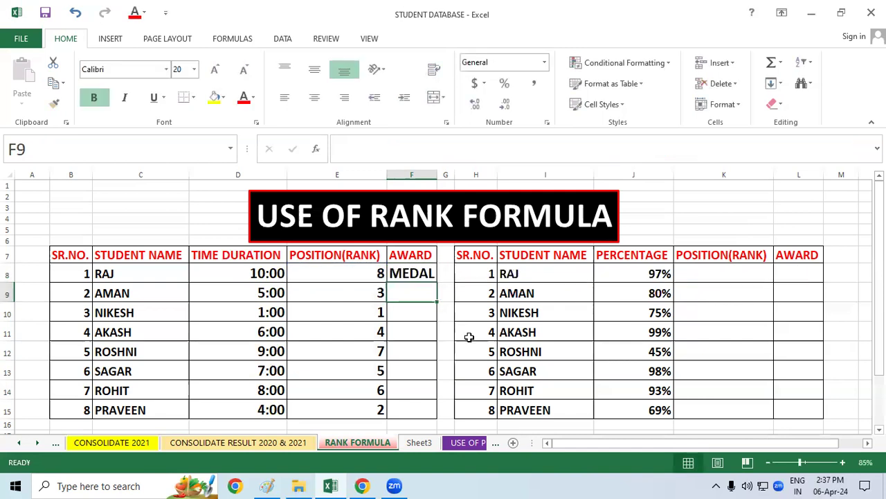
- Fill the award formula from F8 down to F15 and widen column F slightly to fit the award names
left_click(427, 272)
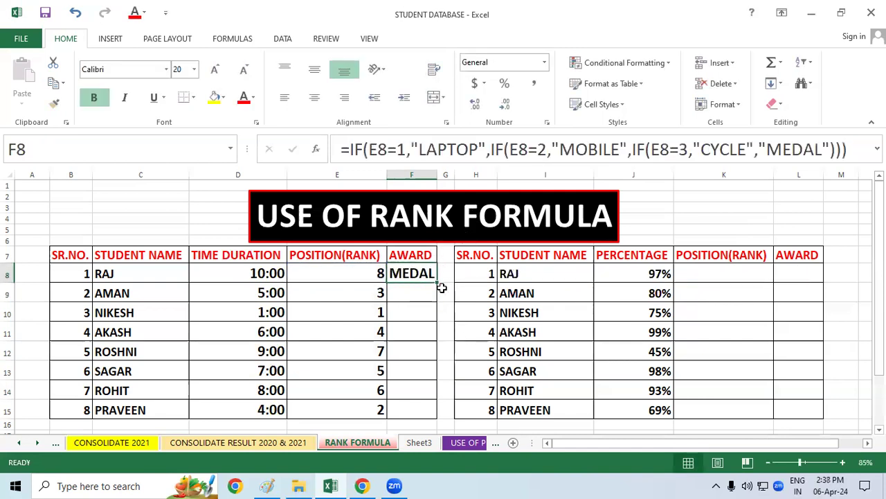
double_click(439, 284)
left_click(605, 335)
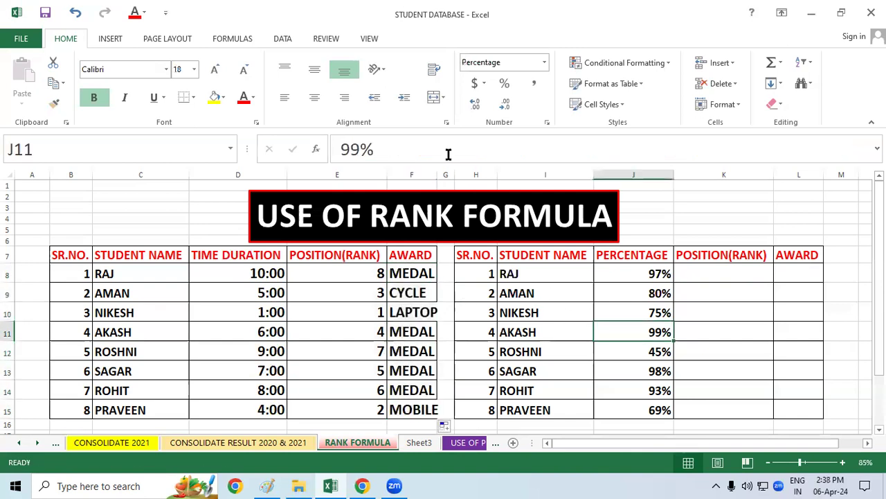
left_click_drag(439, 173, 444, 174)
left_click(624, 292)
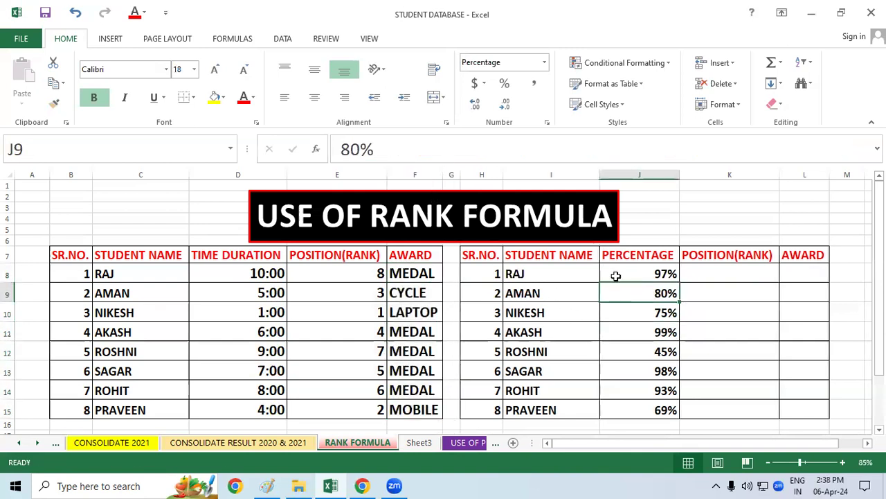
- Examine the award assigned to each rank in the first table, comparing the rows for ranks 1, 2 and 3 with the others
left_click_drag(423, 316, 170, 311)
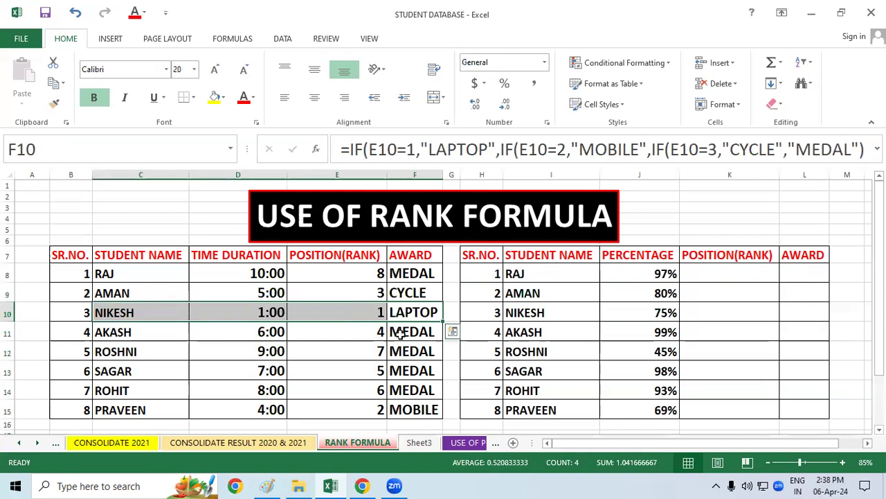
left_click_drag(431, 299, 162, 299)
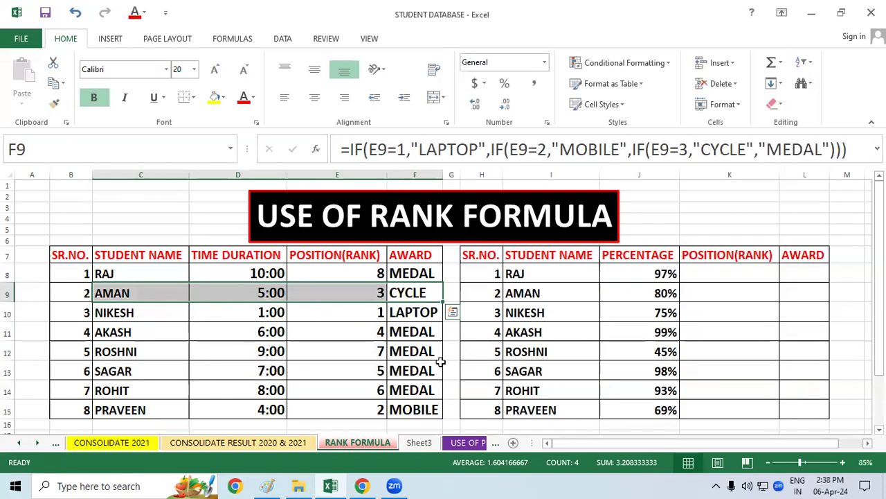
left_click_drag(413, 357, 414, 385)
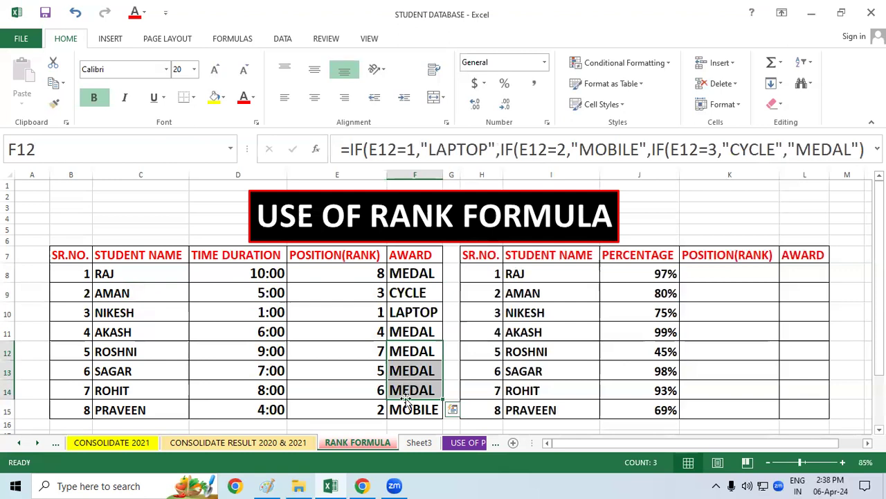
left_click_drag(413, 410, 160, 420)
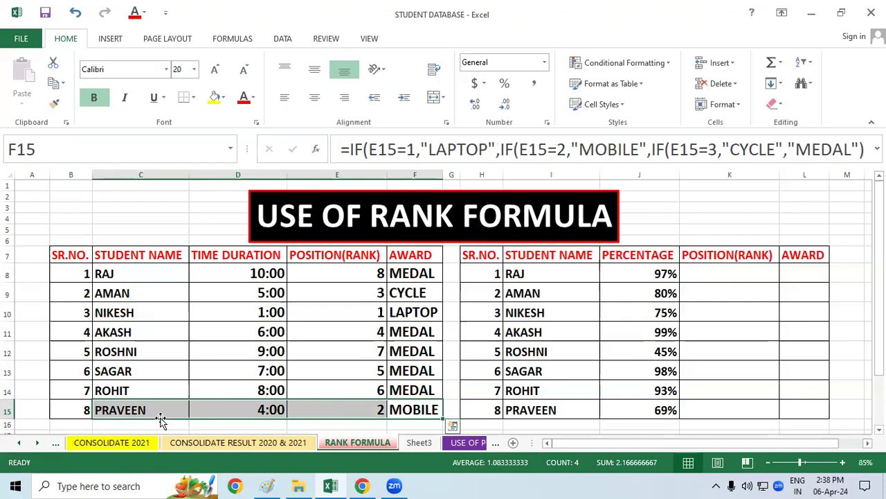
left_click(610, 362)
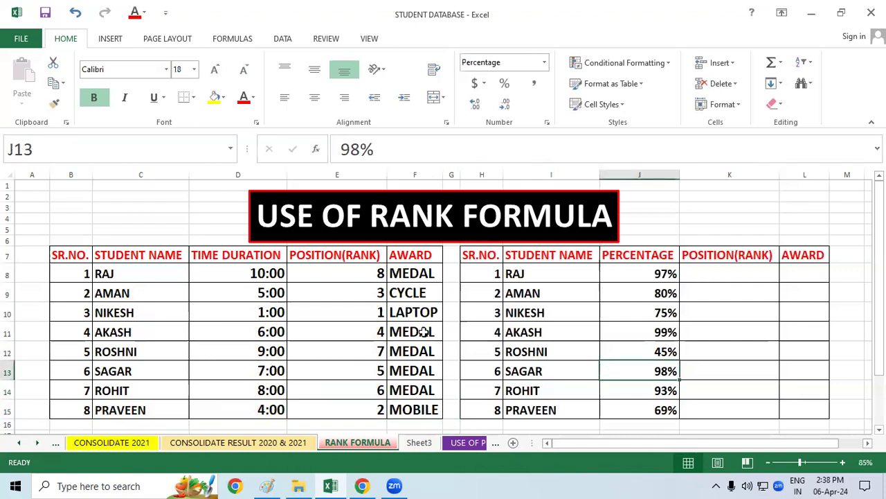
left_click(345, 312)
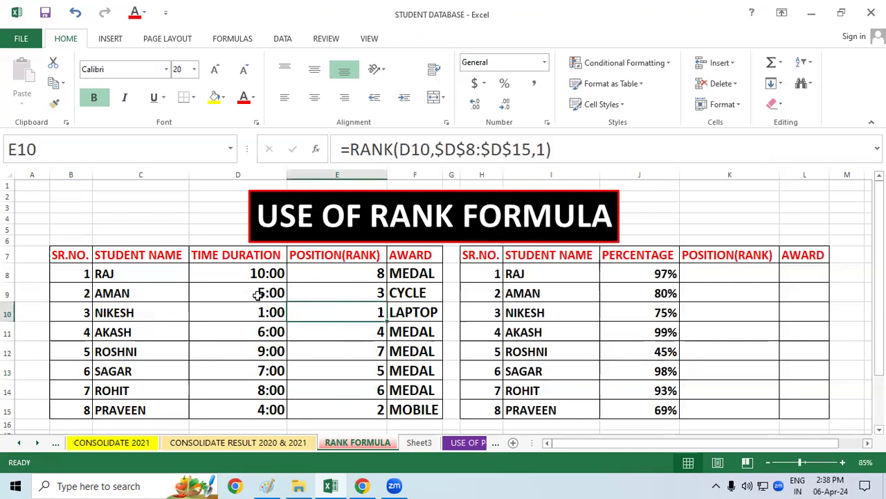
left_click(645, 304)
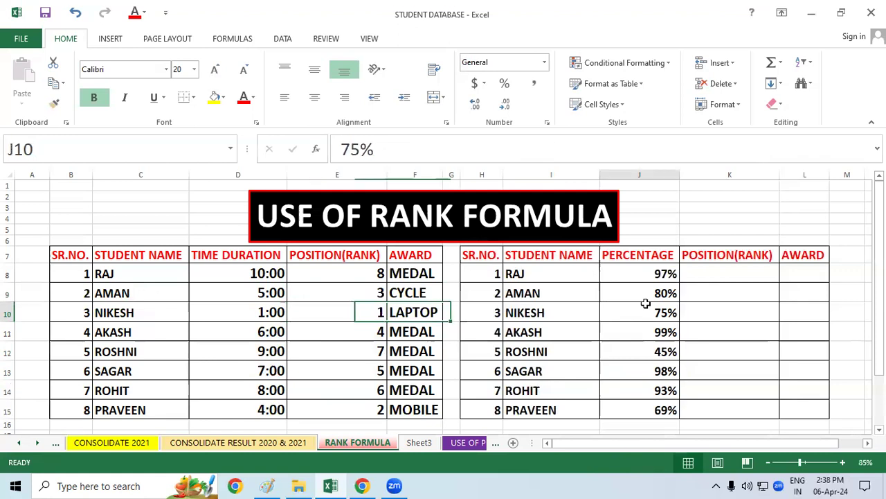
left_click(730, 338)
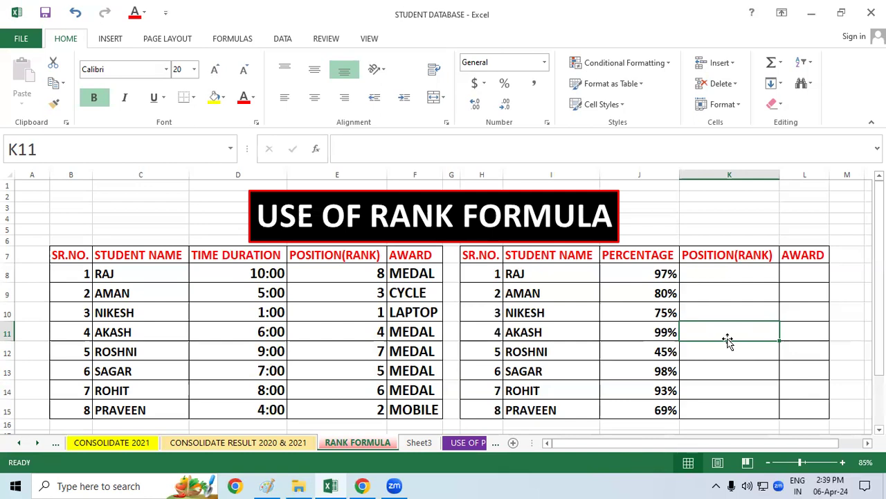
- Examine the percentages in the second table, comparing the three highest-scoring students with the rest
left_click(721, 273)
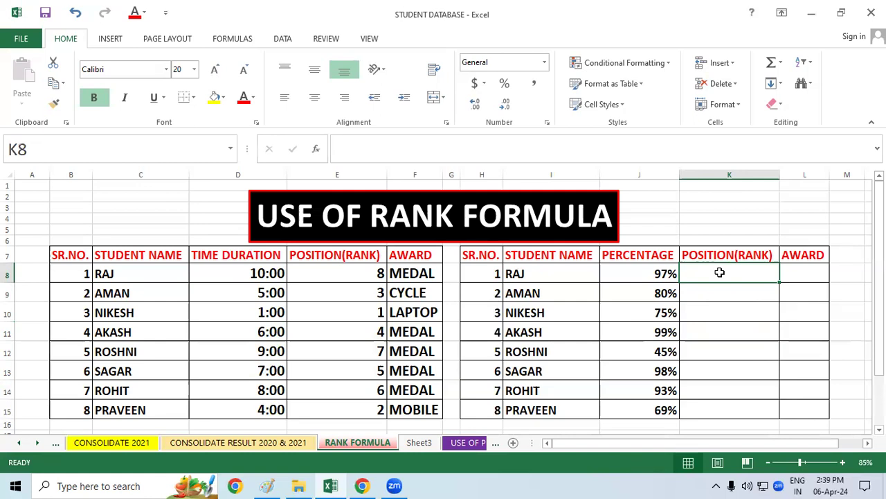
left_click(653, 278)
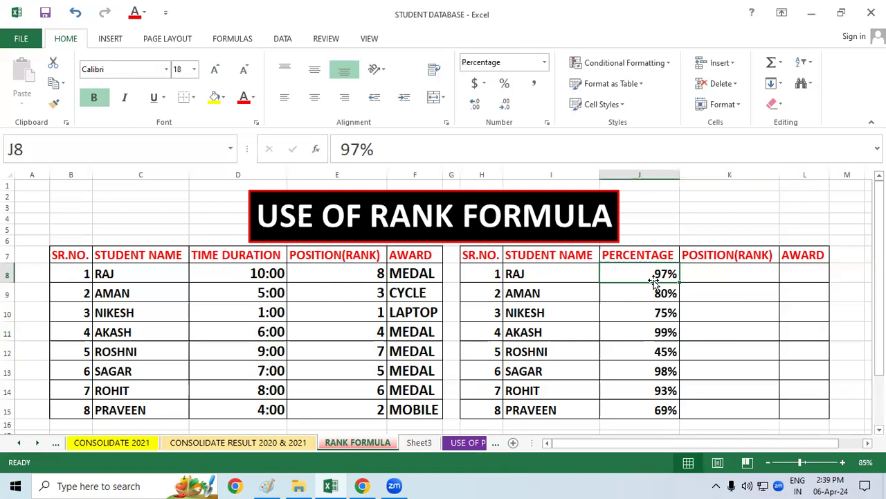
left_click(525, 370)
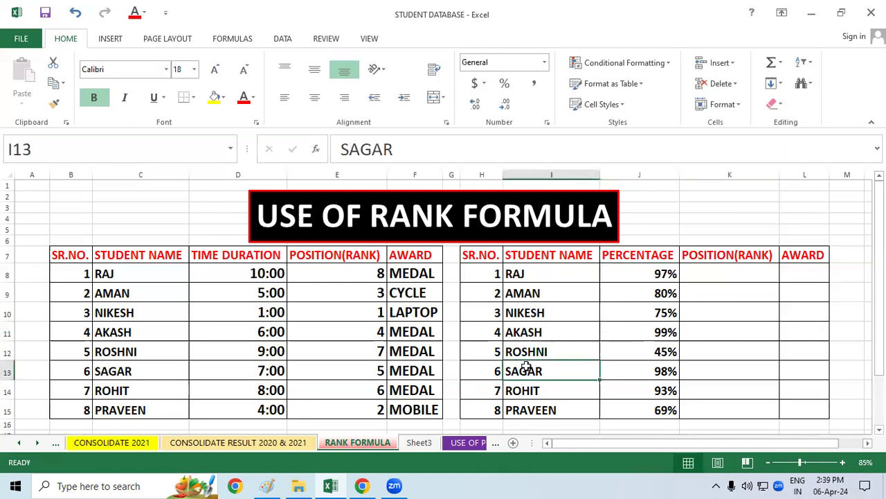
left_click(661, 372)
left_click_drag(661, 276, 664, 411)
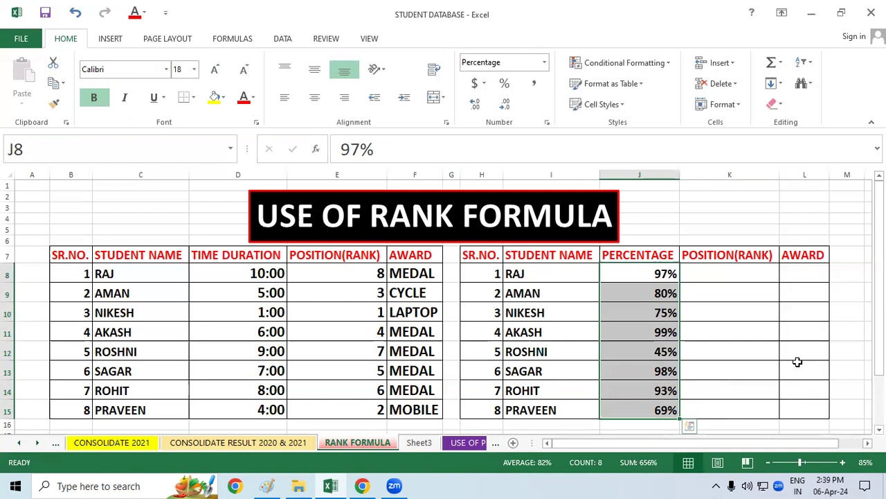
left_click(798, 361)
left_click(656, 331)
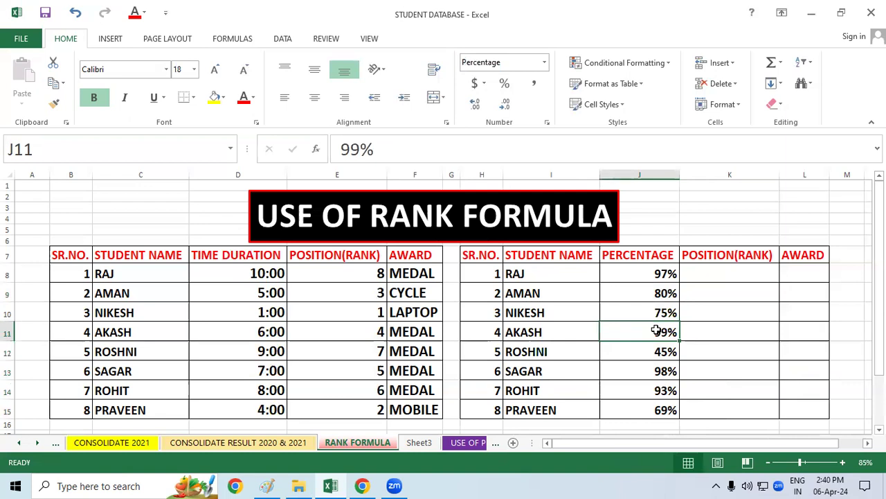
left_click_drag(665, 372, 552, 371)
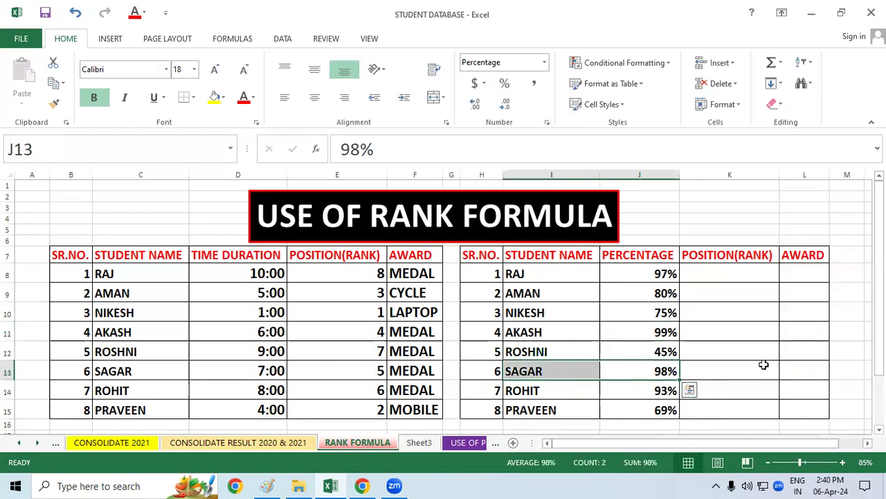
left_click_drag(658, 274, 497, 277)
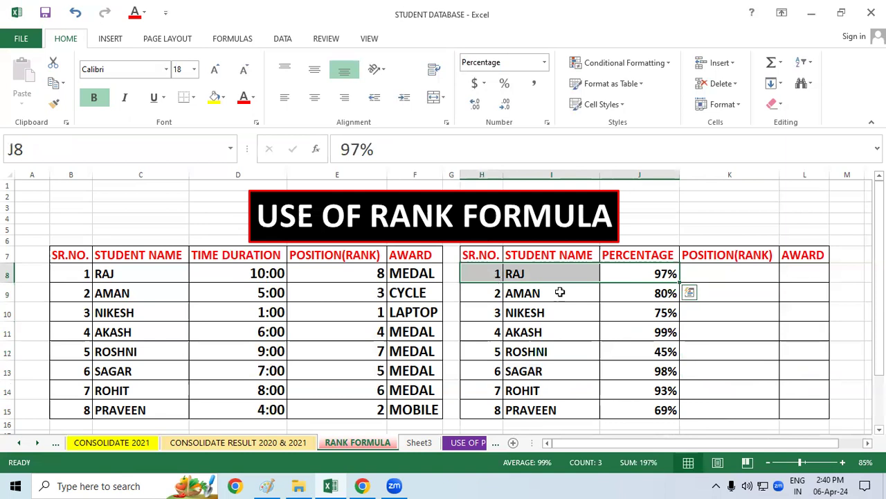
- Enter =RANK(J8,$J$7:$J$15,0) in K8 to rank the first student's percentage in descending order with an absolute range
left_click(734, 276)
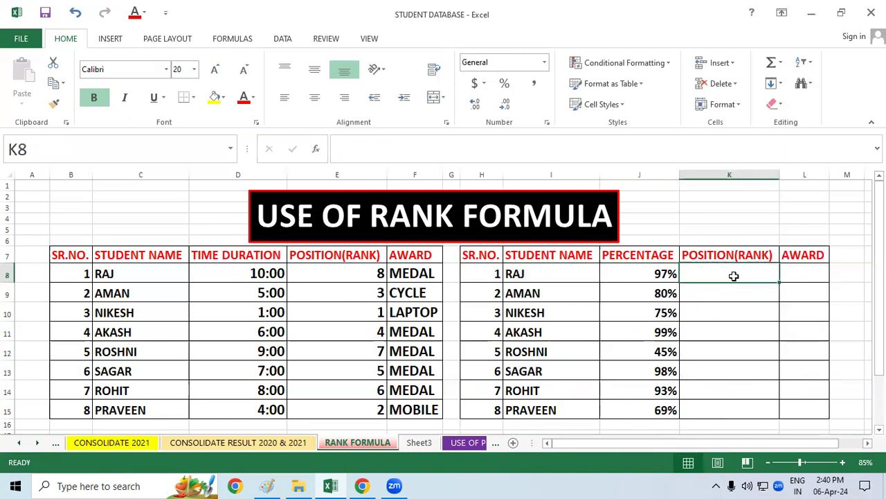
type("=")
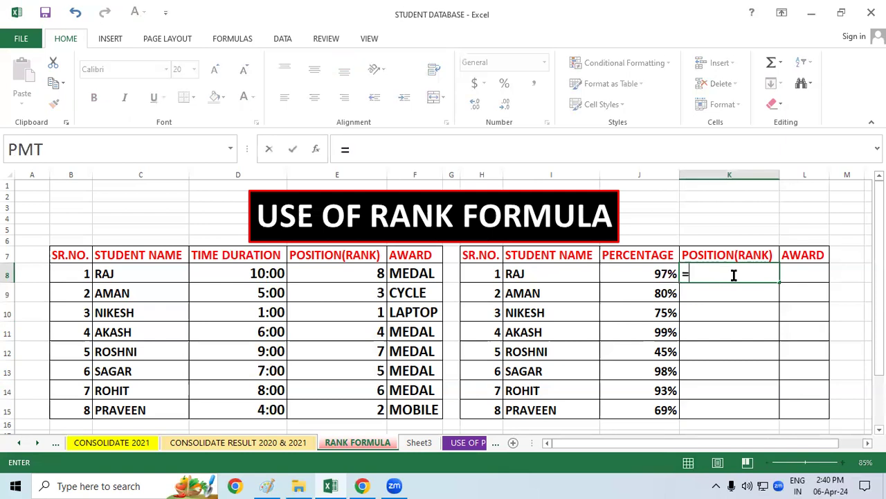
type("RAN")
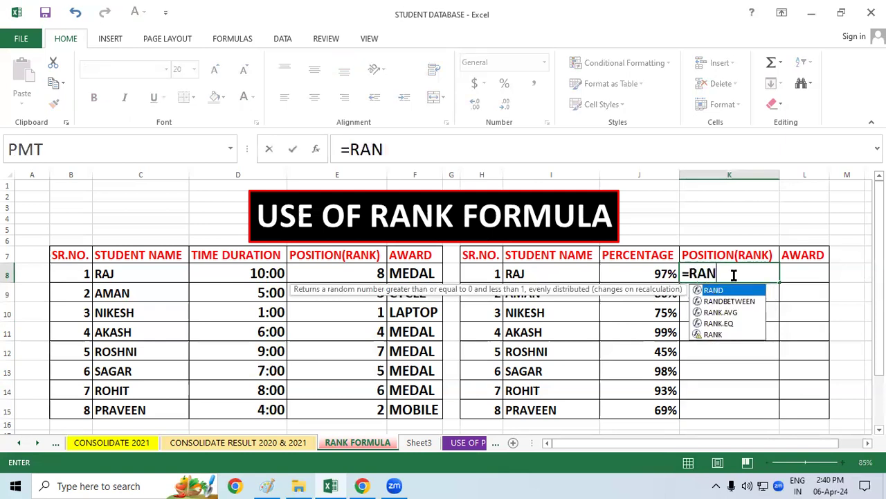
type("K(")
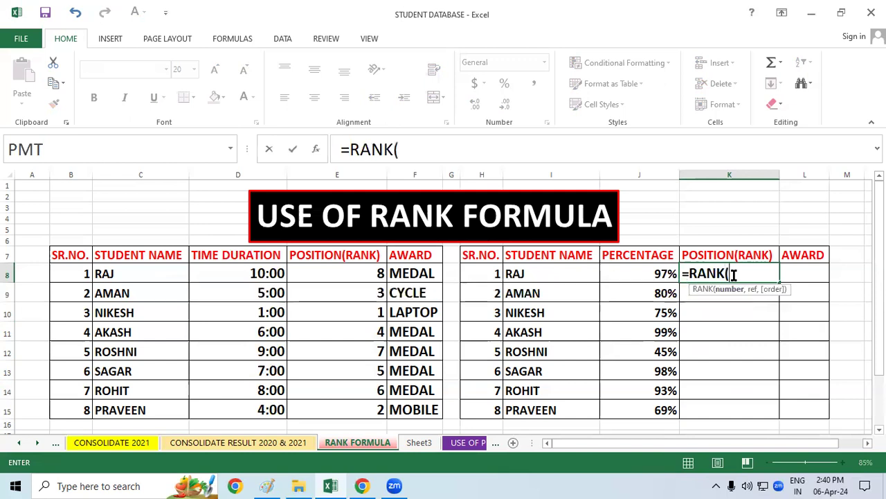
left_click(647, 273)
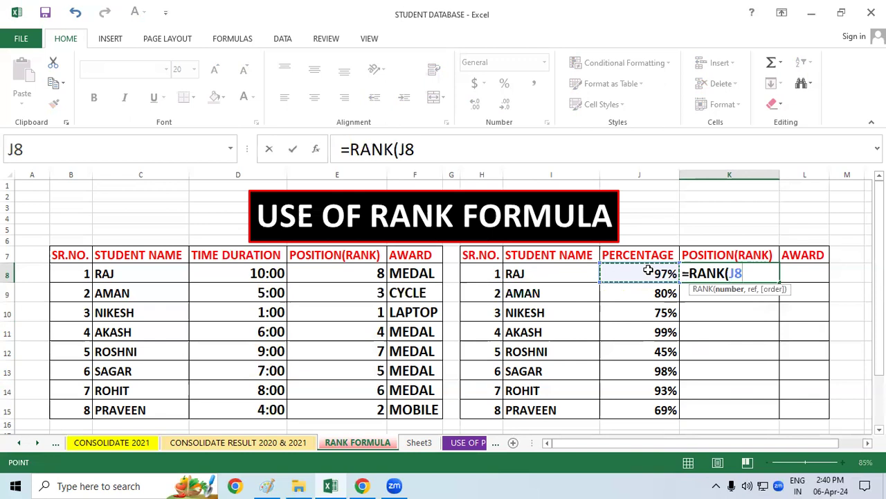
type(",")
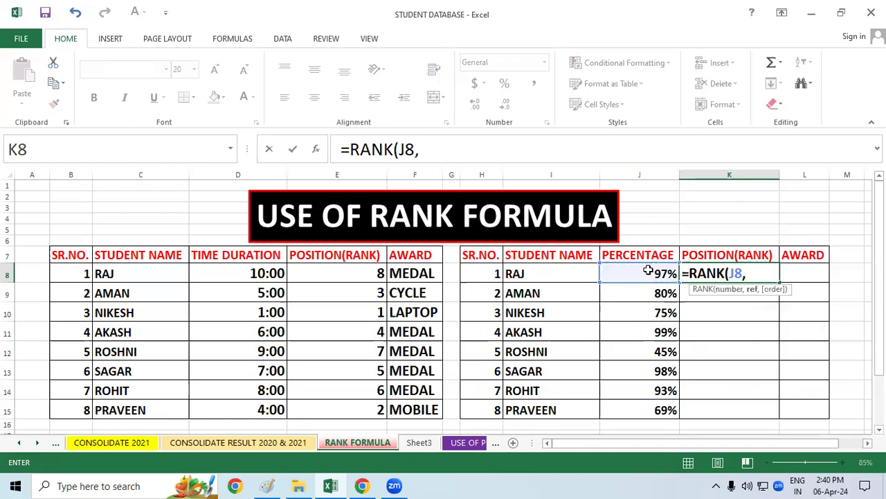
left_click_drag(655, 256, 639, 413)
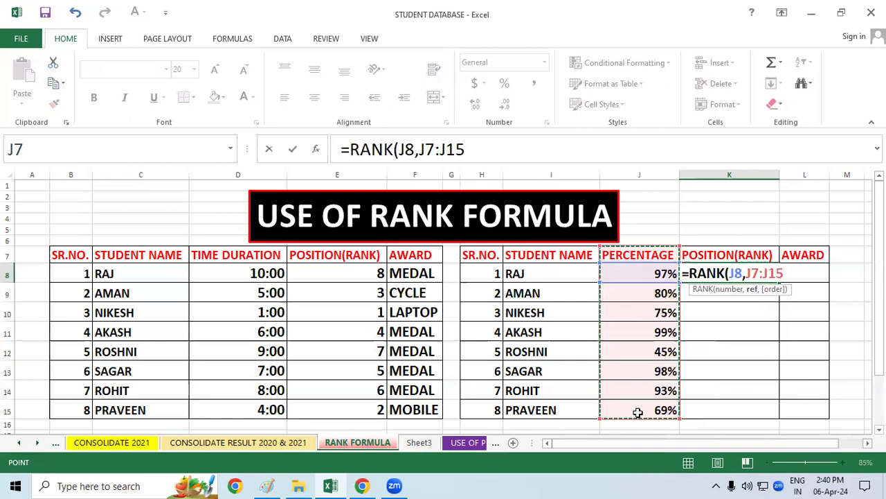
key("F4")
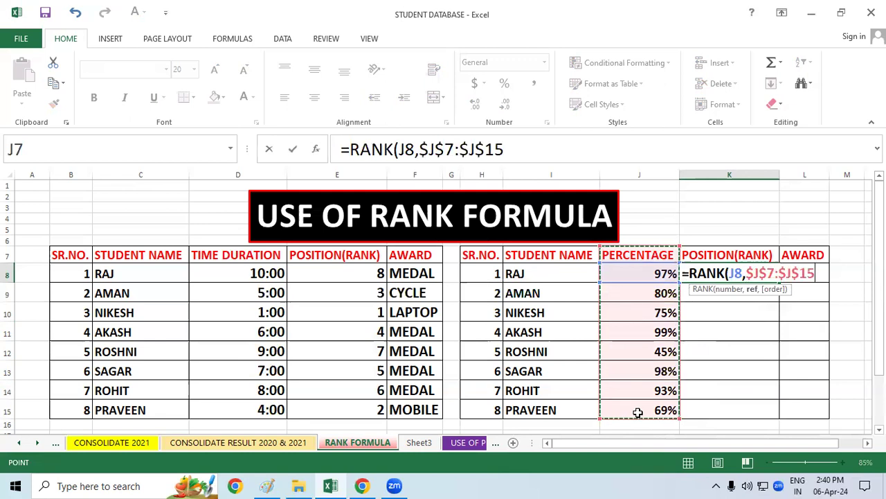
type(",")
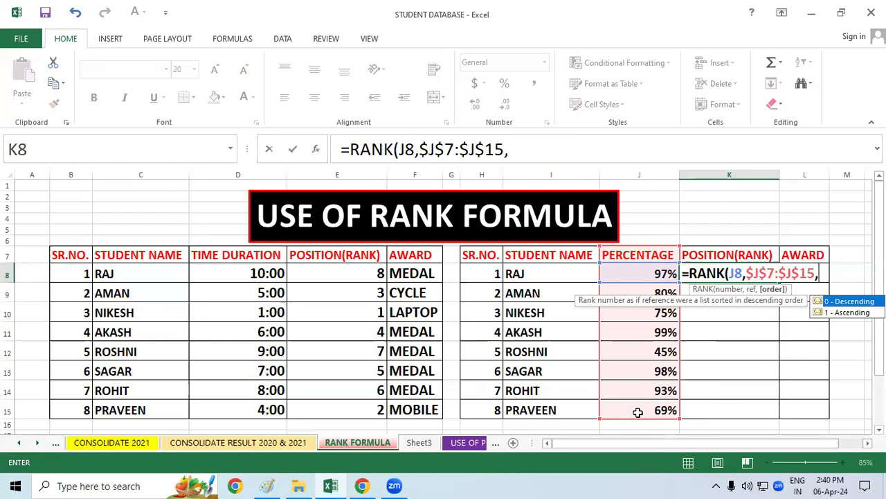
type("0")
type(")")
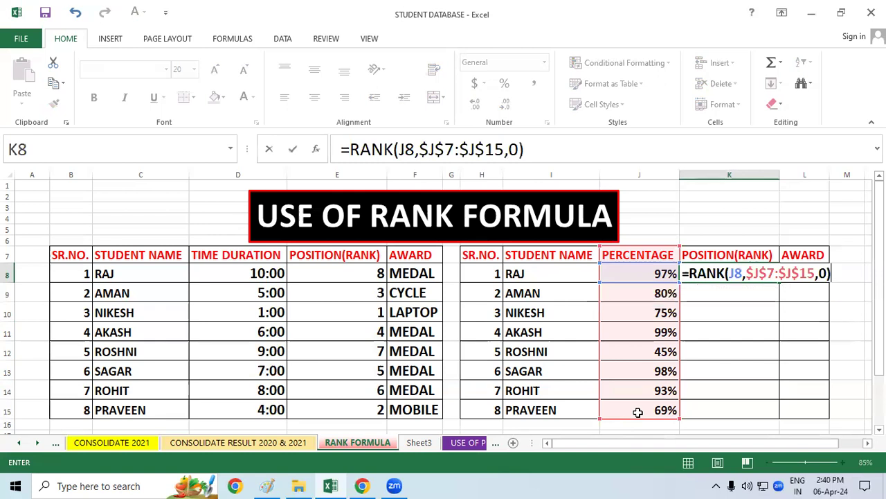
key("Return")
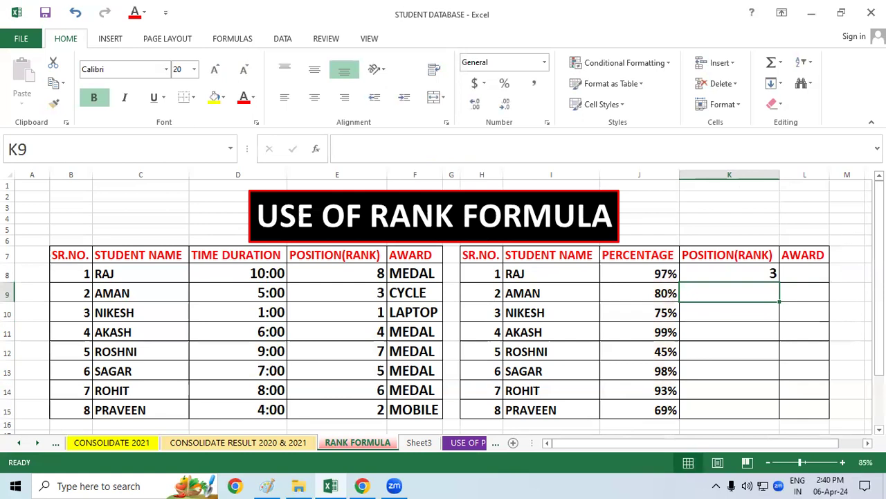
- Fill the rank formula from K8 down to K15 and check ranks 1, 2 and 3 against their percentages
left_click(754, 276)
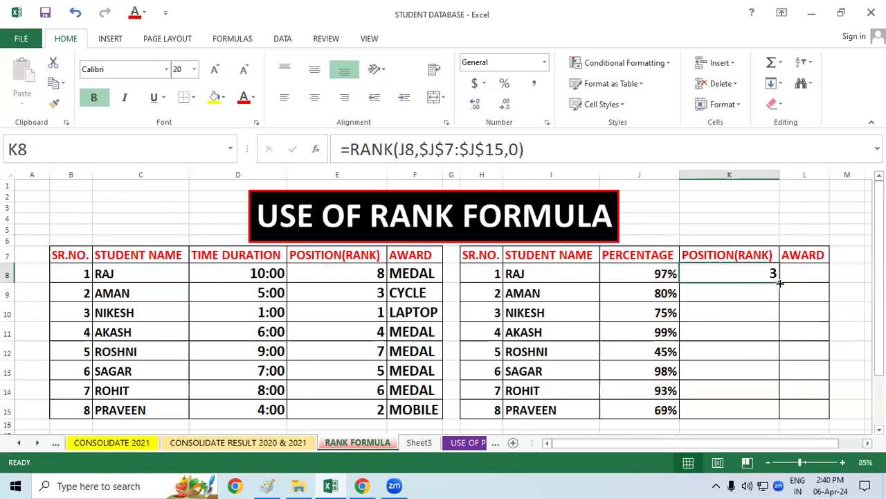
double_click(780, 284)
left_click(817, 348)
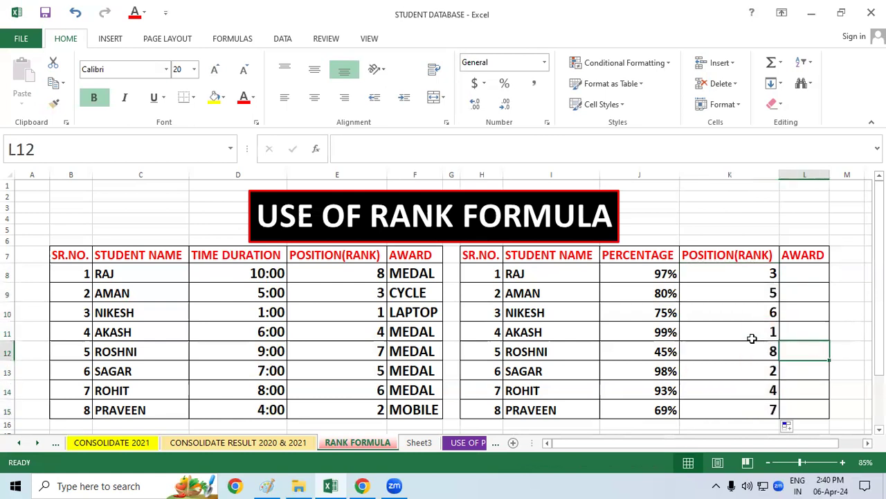
left_click_drag(741, 329, 629, 333)
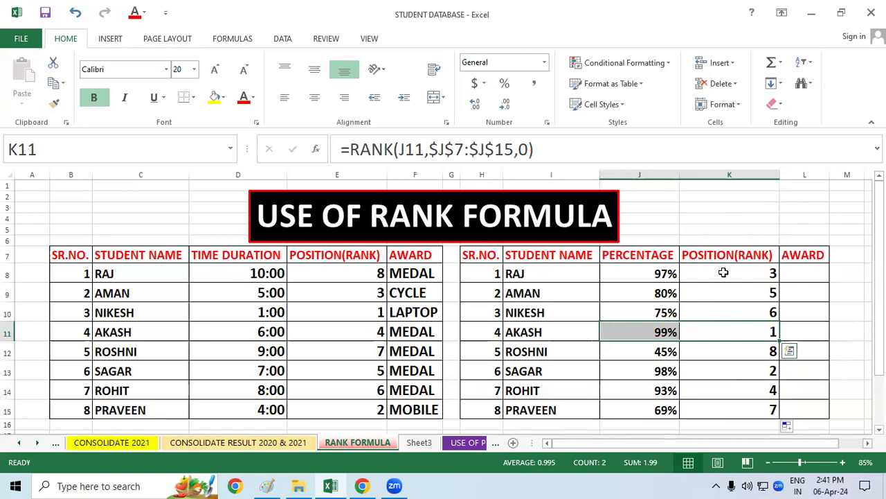
left_click_drag(734, 274, 636, 270)
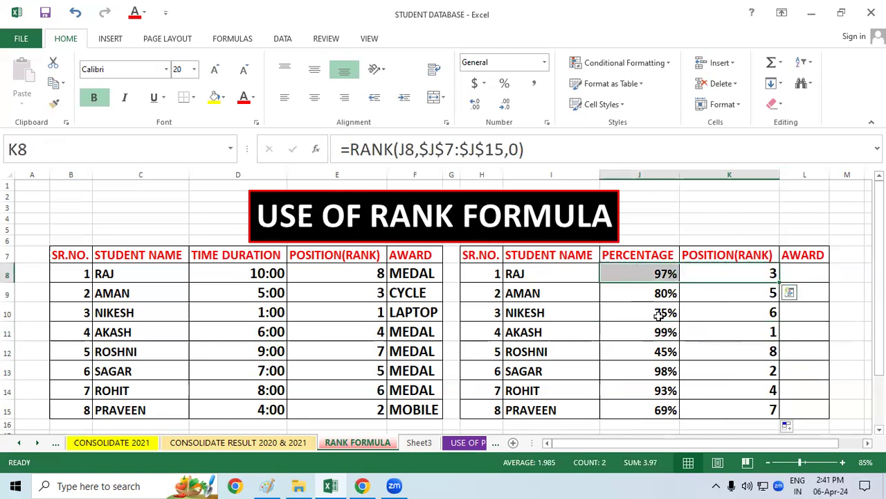
left_click_drag(739, 369, 659, 372)
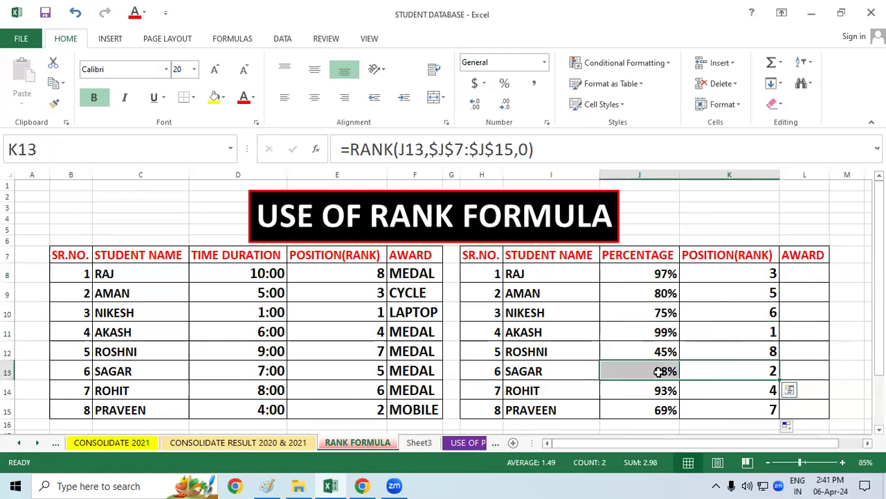
left_click(831, 391)
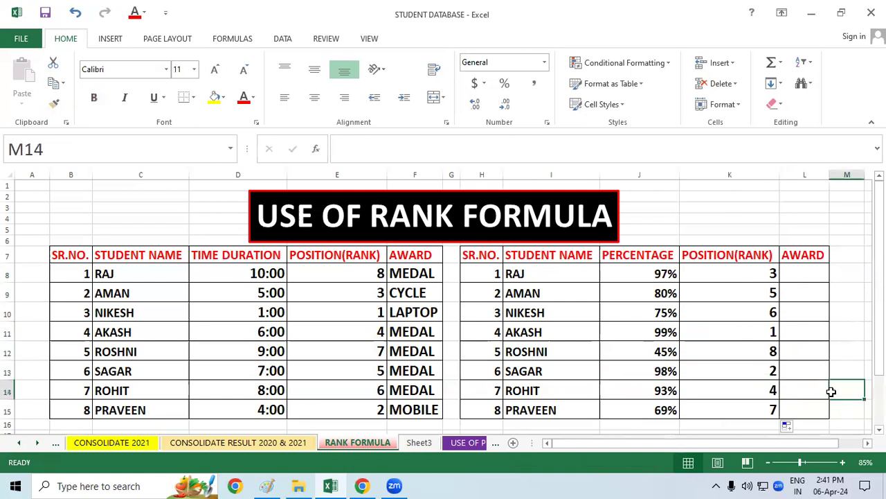
- Start the award formula in L8 with =IF(K8=1,"LAPTOP", for rank 1
left_click(809, 270)
type("=")
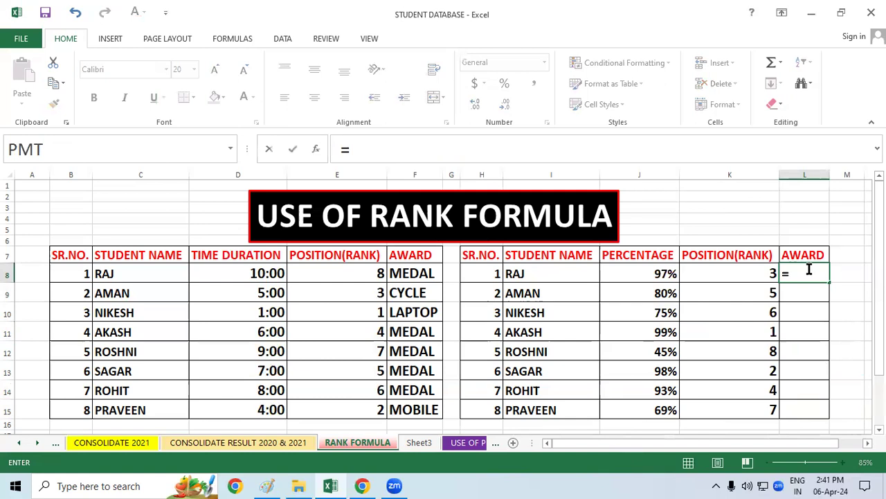
type("IF(")
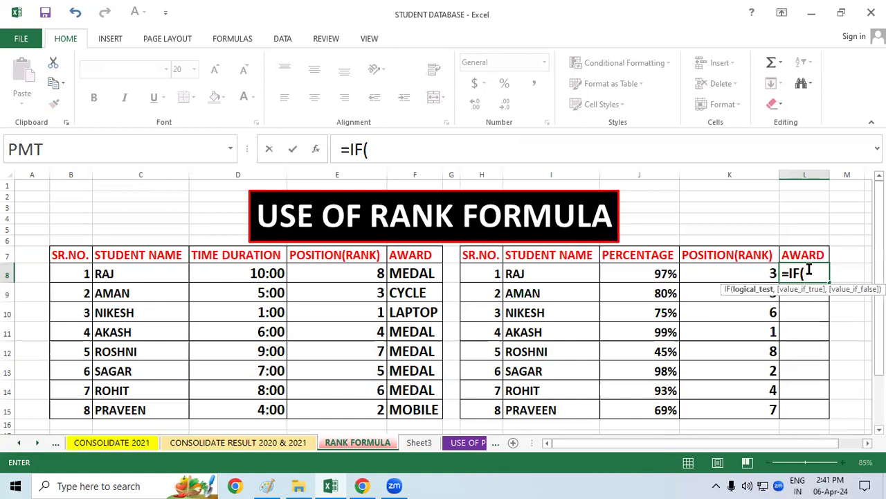
left_click(743, 276)
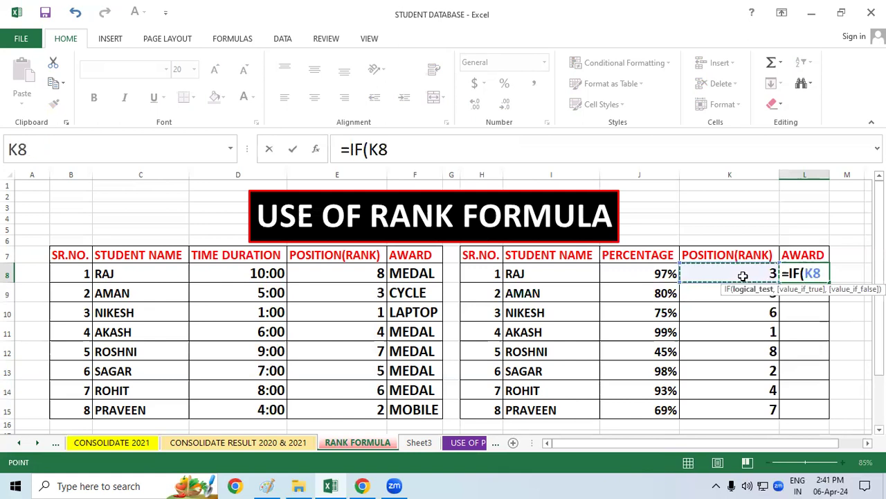
type("=1")
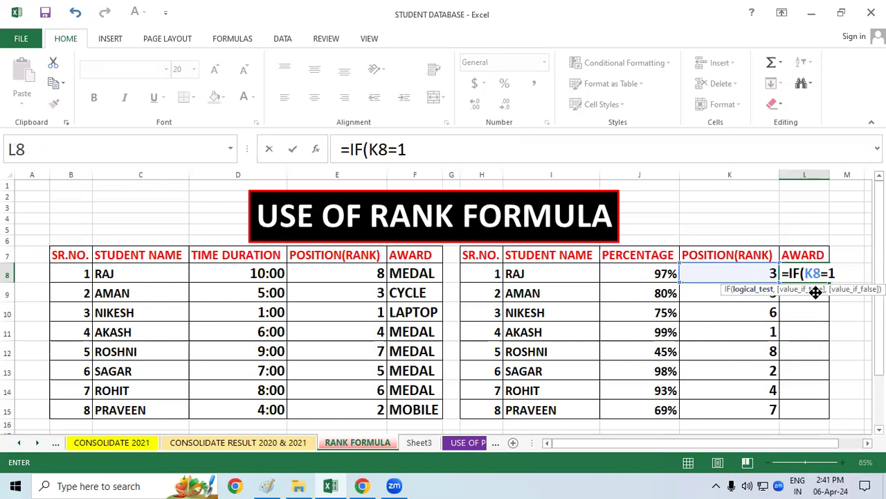
type(",\"L")
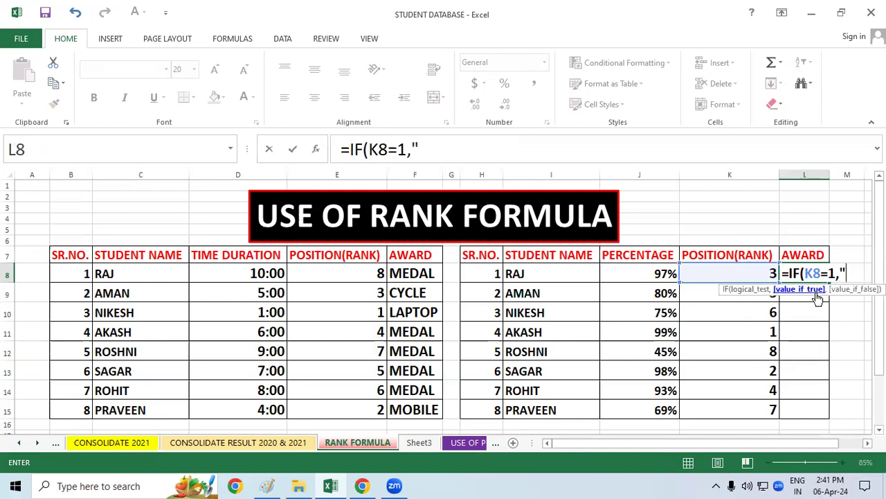
type("APTOP")
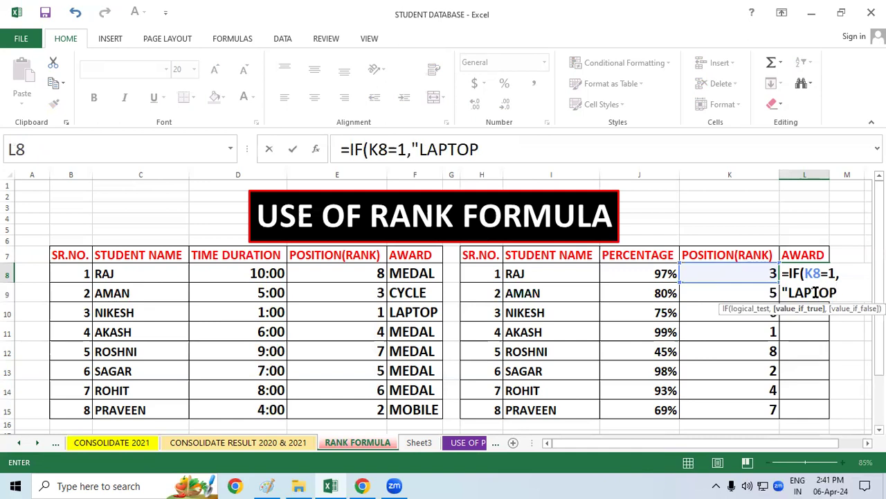
type("\",")
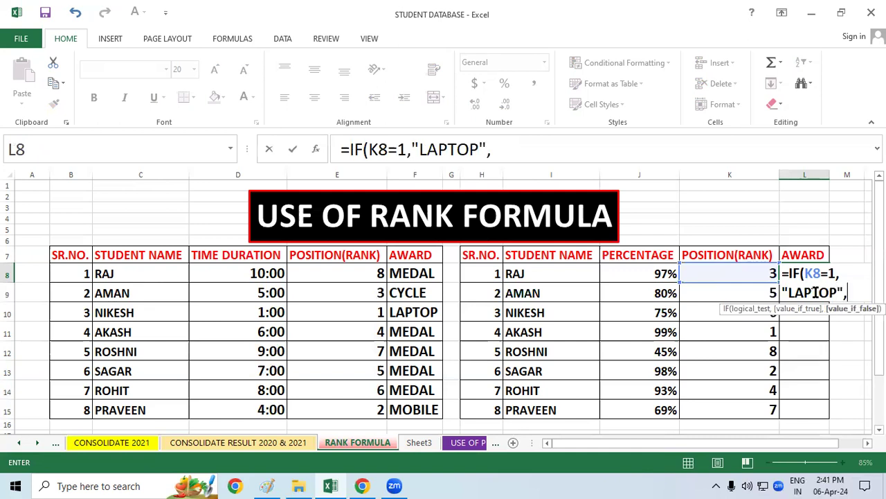
- Extend the L8 award formula with a nested IF giving "MOBILE" when K8=2, and begin a third IF
type("IF(")
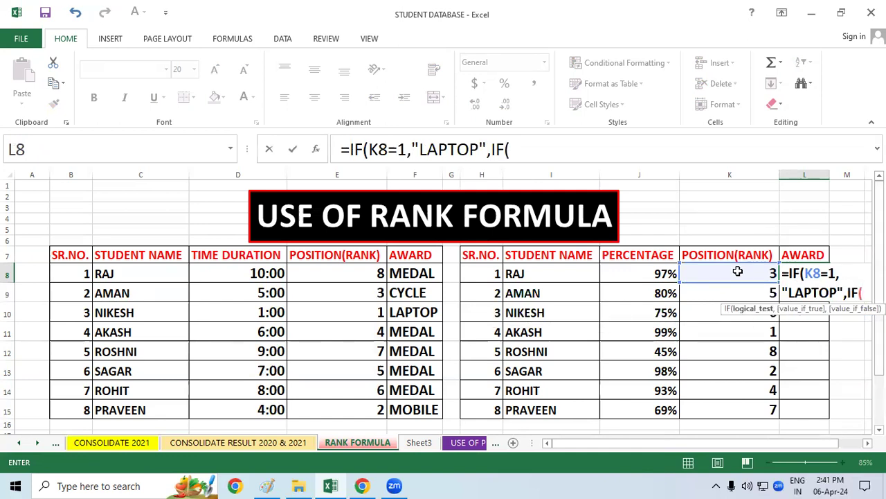
left_click(739, 272)
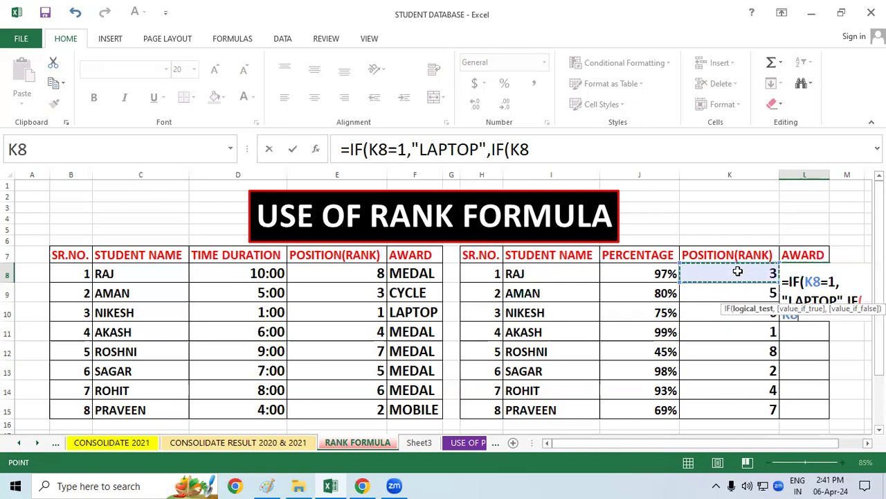
type("=2")
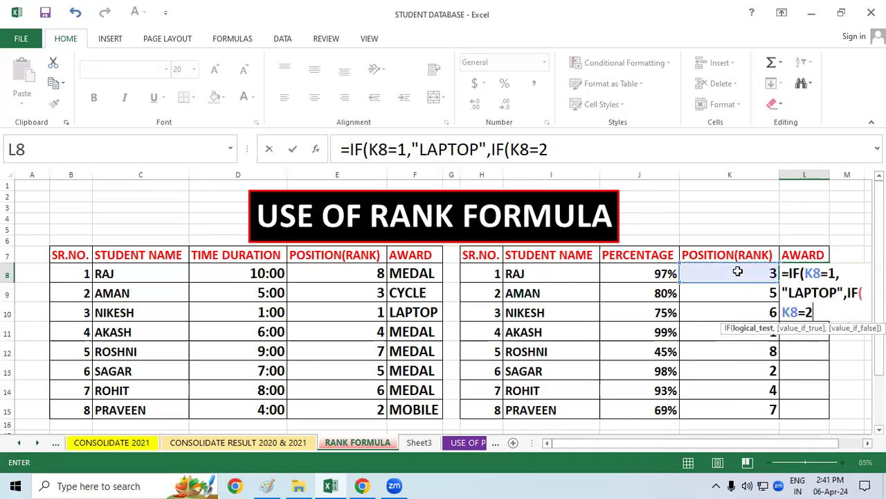
type(",")
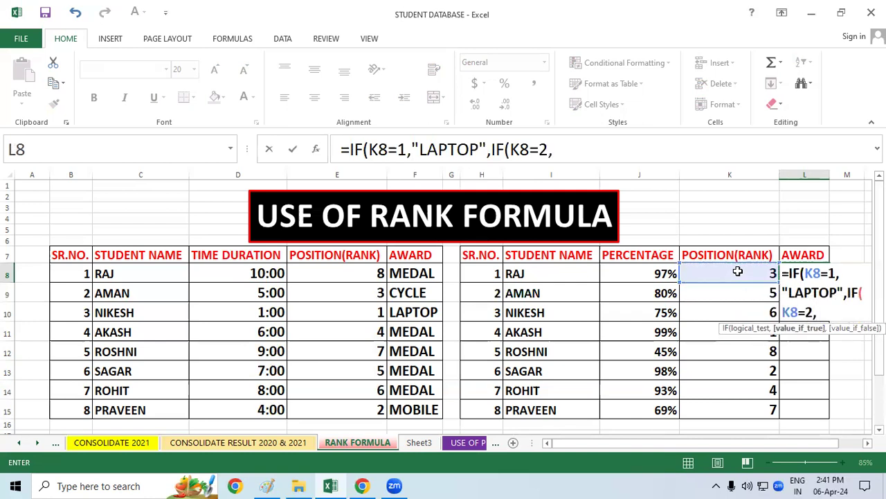
type("\"MOBILR")
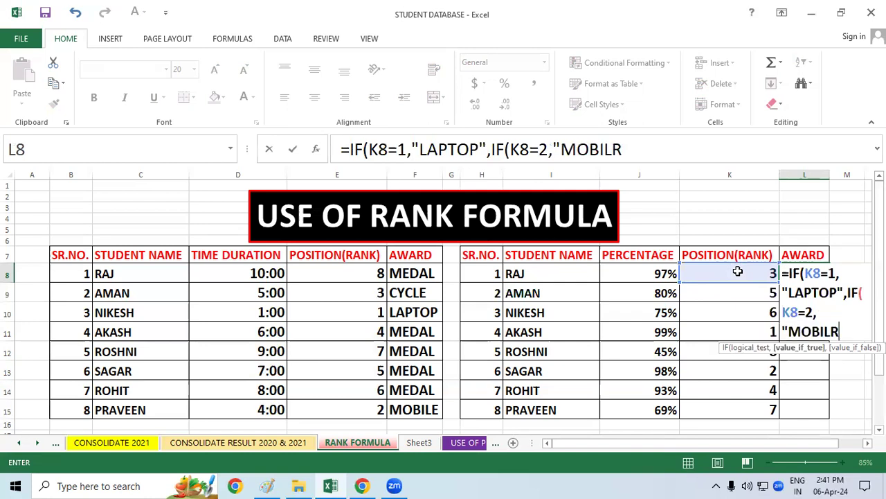
key("BackSpace")
type("E\",IF(")
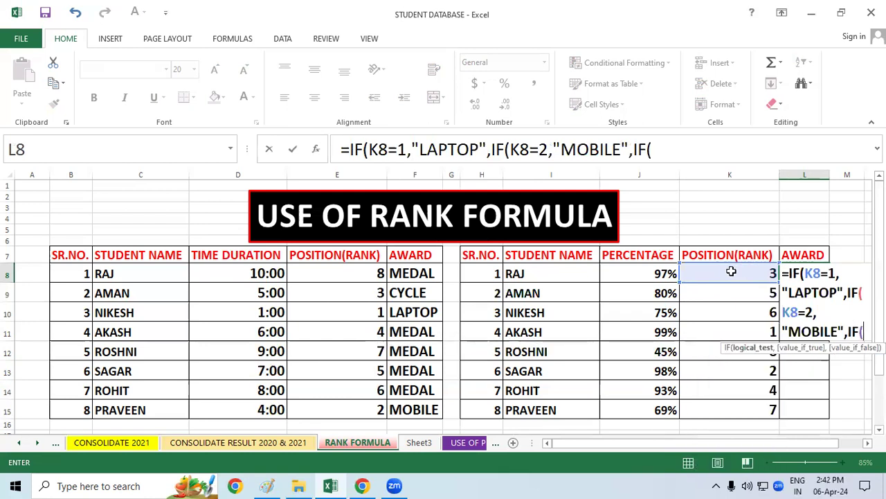
- Complete the L8 formula with K8=3 giving "CYCLE" and "MEDAL" for all other ranks, closing all three IFs
left_click(728, 270)
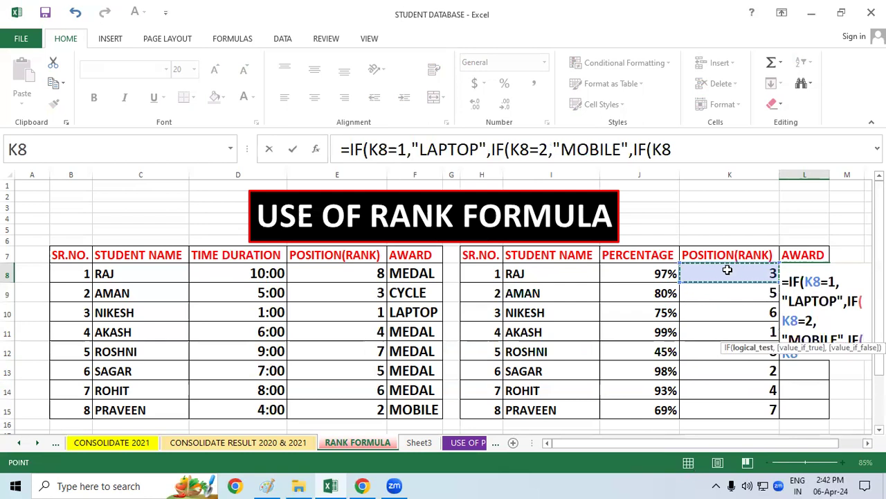
type("=")
type("3")
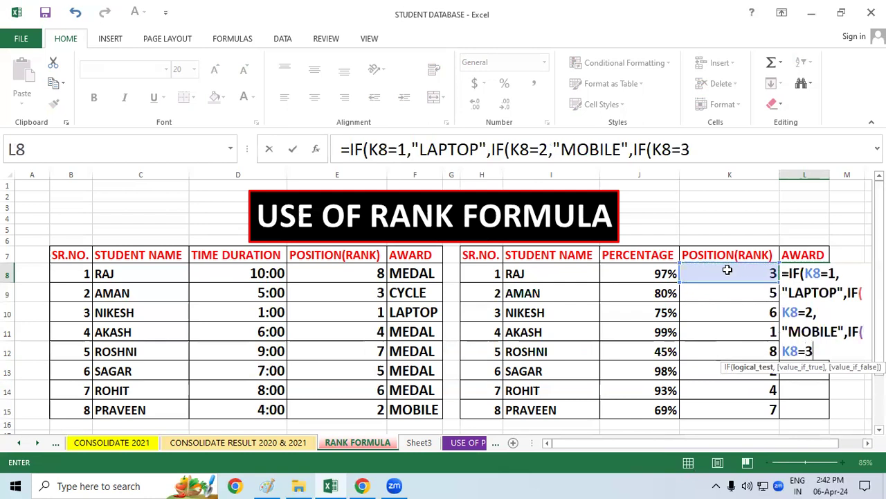
type(",\"C")
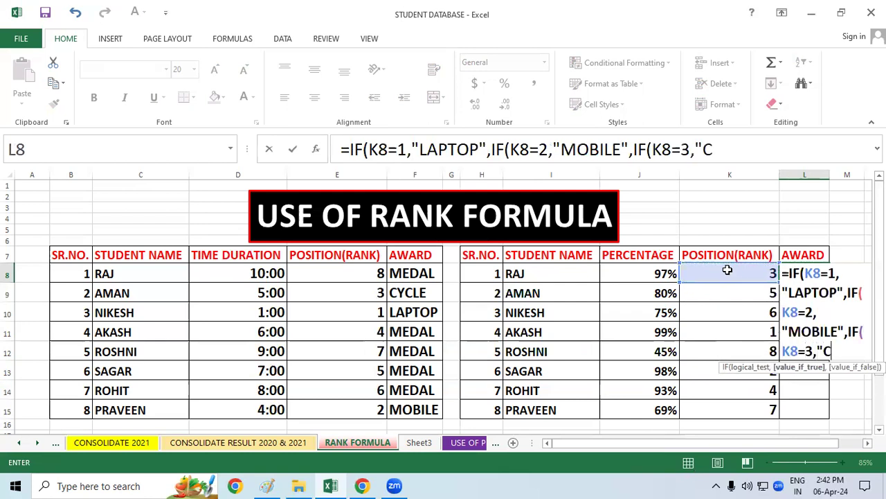
type("YCLE\"")
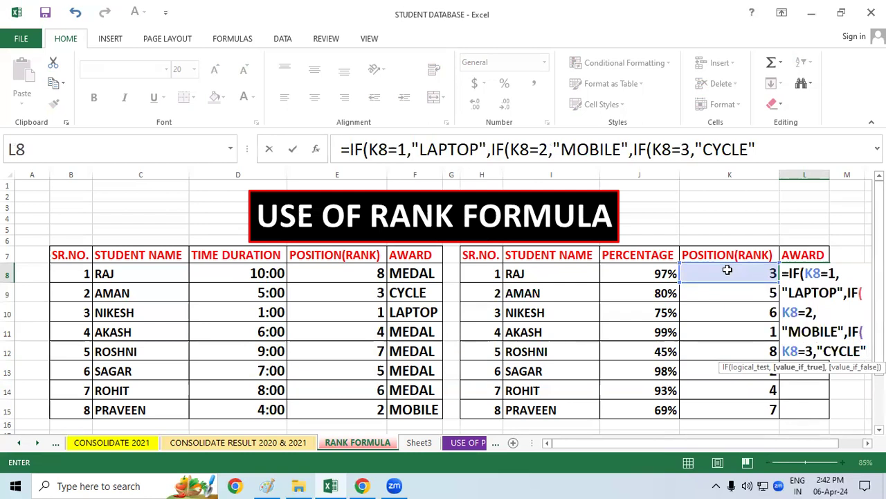
type(",")
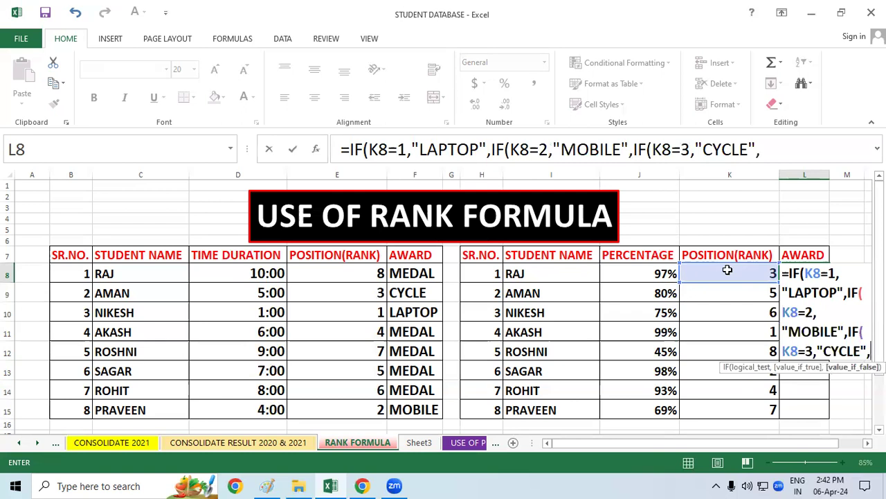
type("\"")
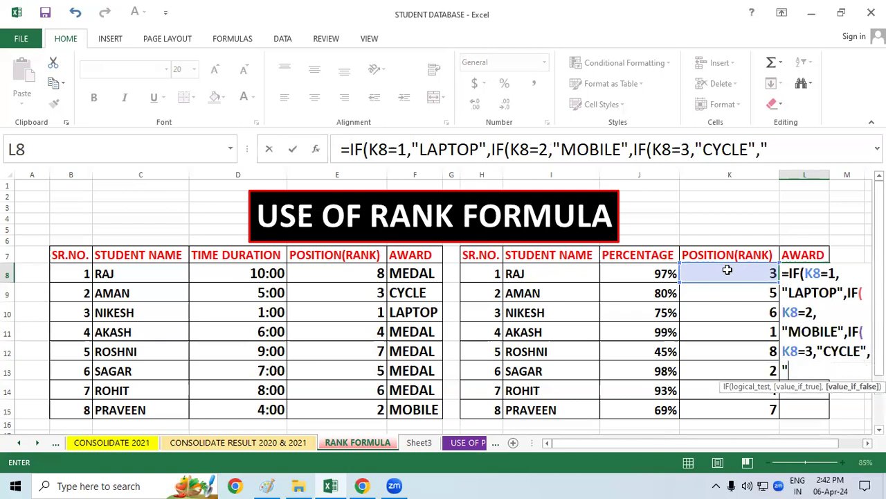
type("MED")
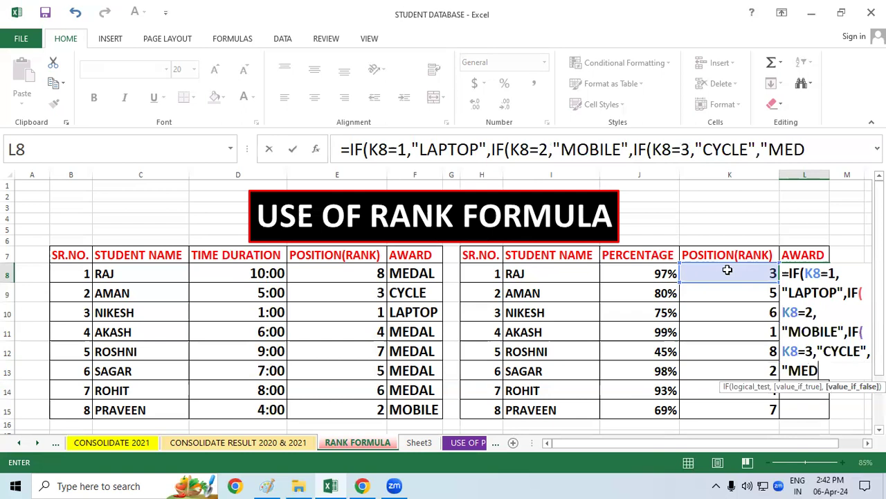
type("AL\")))")
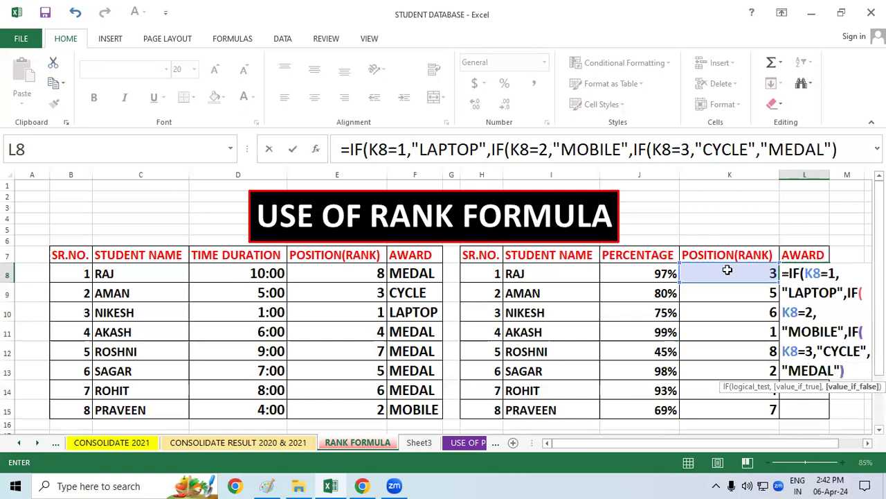
key("Return")
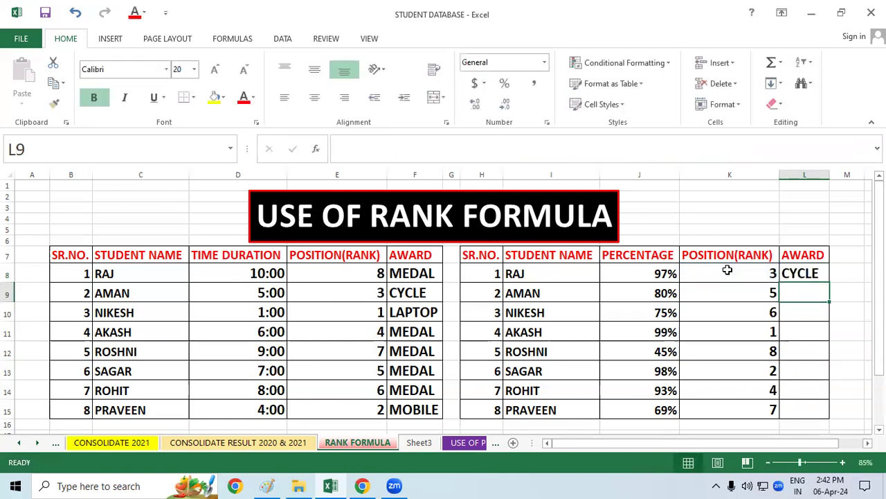
- Fill the award formula from L8 down to L15 and autofit column L to its contents
left_click(800, 274)
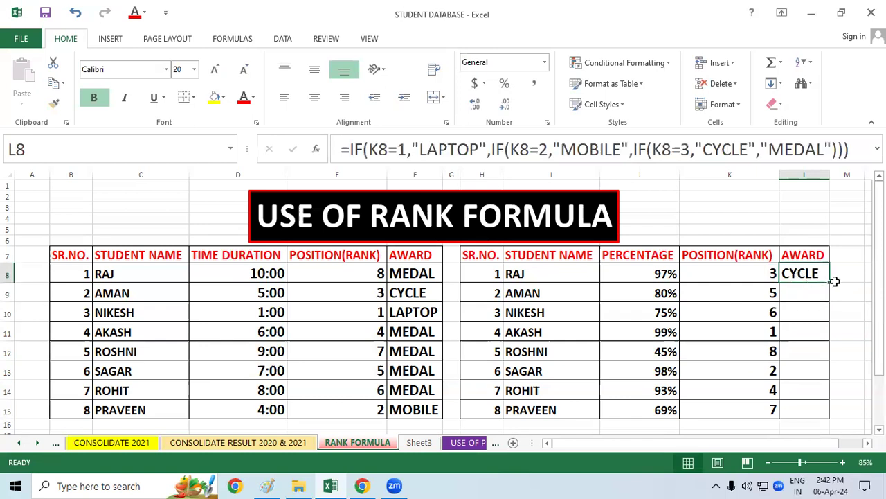
double_click(832, 282)
left_click(727, 277)
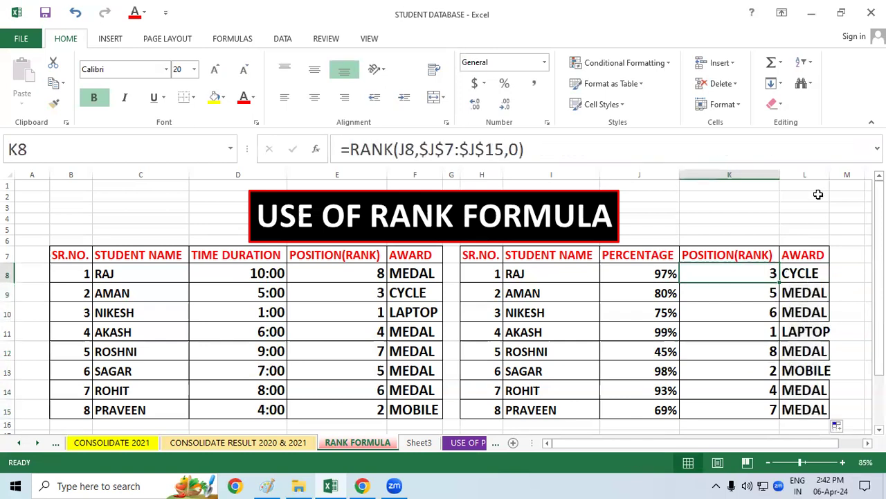
left_click_drag(830, 172, 830, 172)
double_click(830, 172)
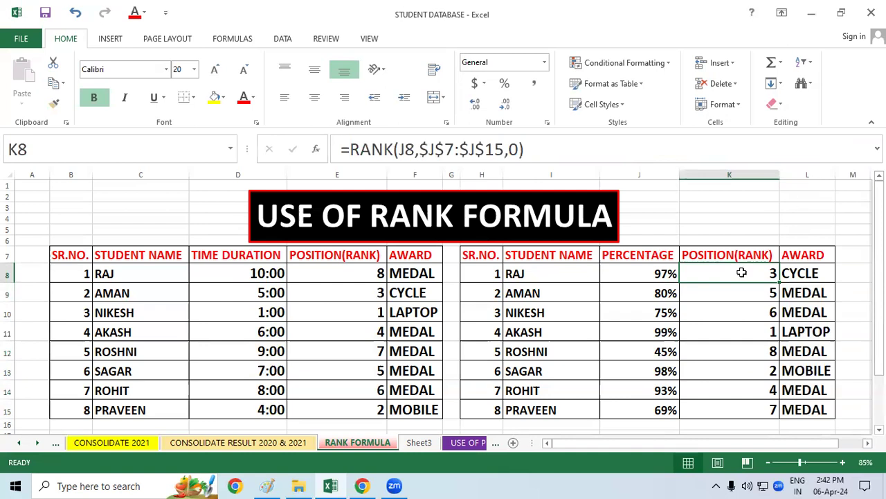
- Open the network computer \\192.168.1.213 through the Run dialog, adapting the recent entry \\192.168.1.211
left_click(831, 8)
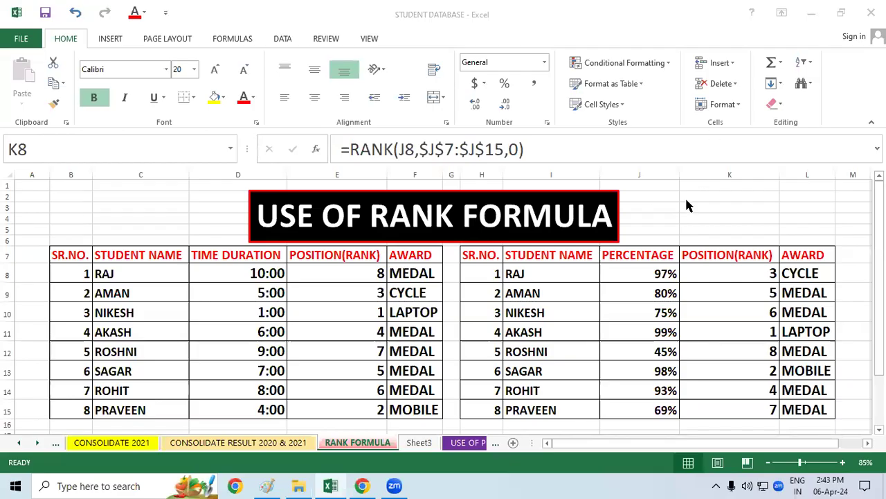
key("super+r")
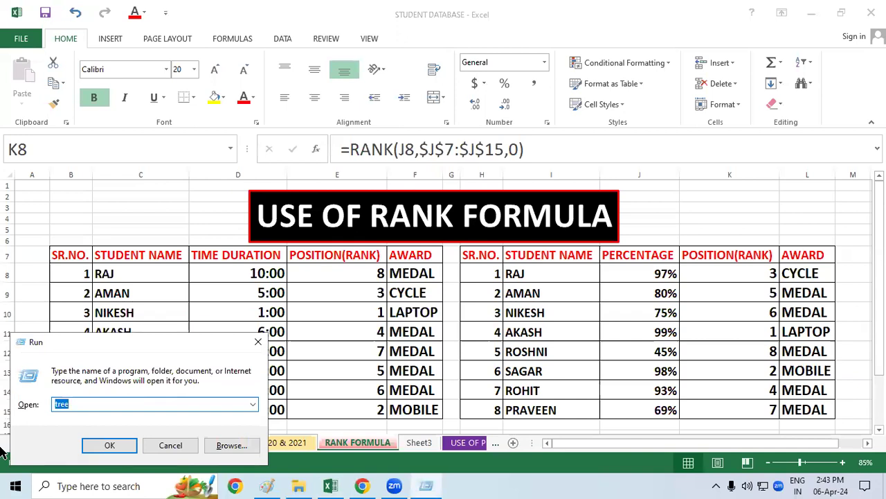
key("Down")
key("Down")
key("Down")
key("Down")
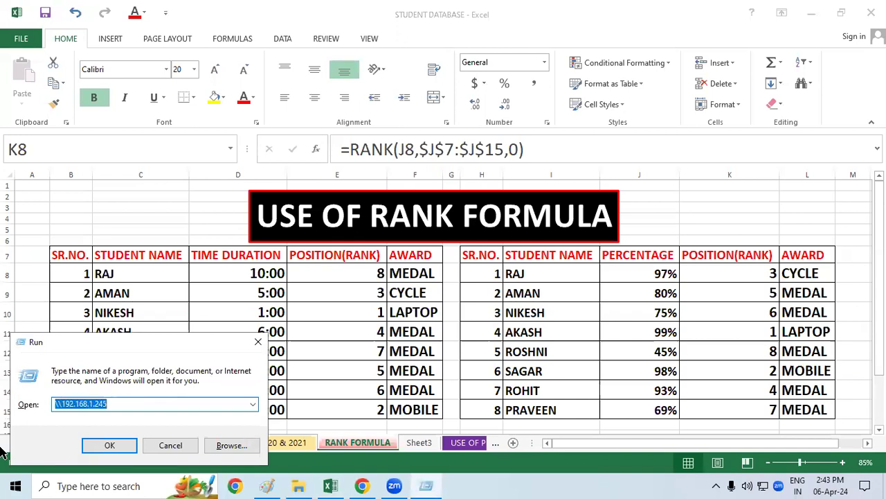
key("Down")
key("Down")
key("Down")
key("Down")
key("Down")
key("Down")
key("Down")
key("Down")
key("Down")
key("Down")
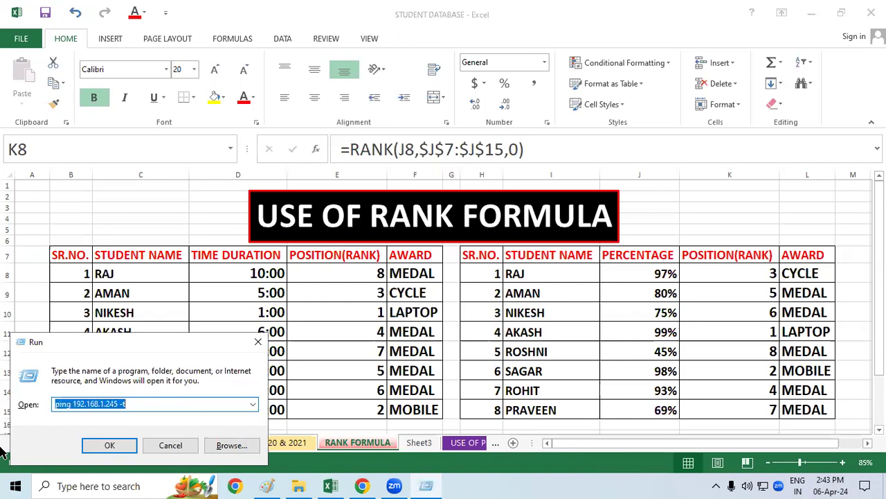
key("Down")
key("Down")
key("Down")
key("Down")
key("Down")
key("Down")
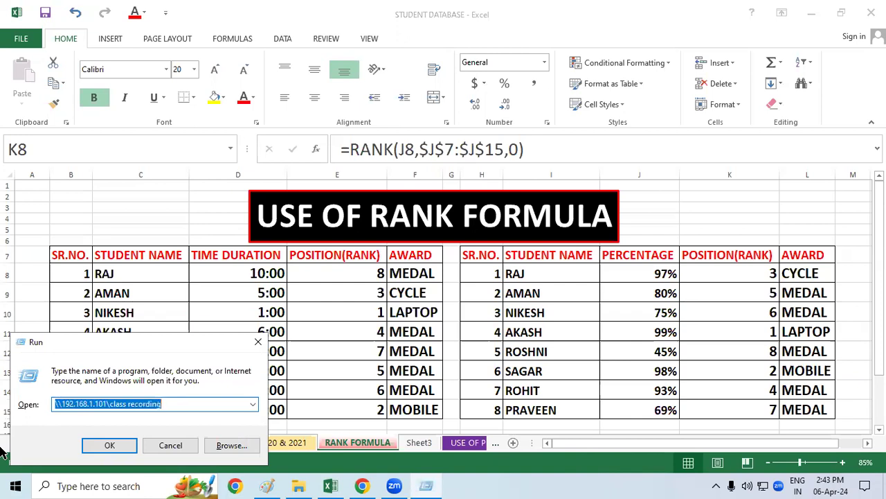
key("Down")
key("Down")
key("Down")
key("Down")
key("Down")
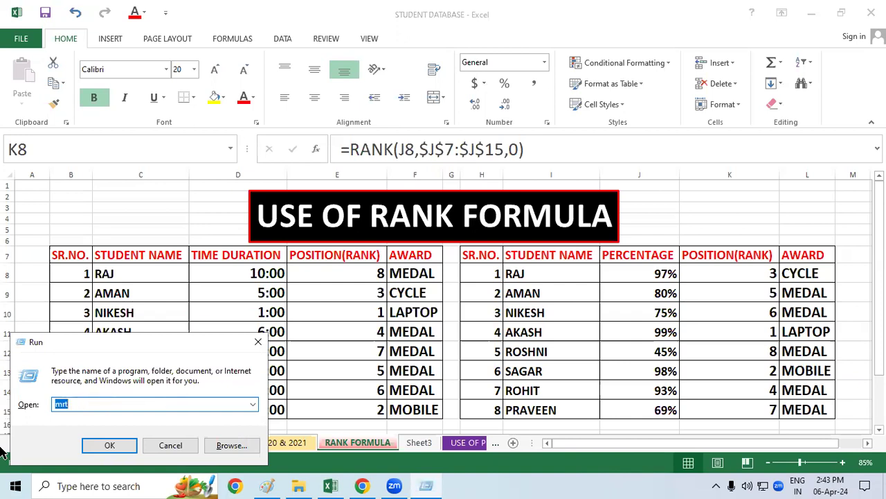
key("Up")
key("Up")
key("Up")
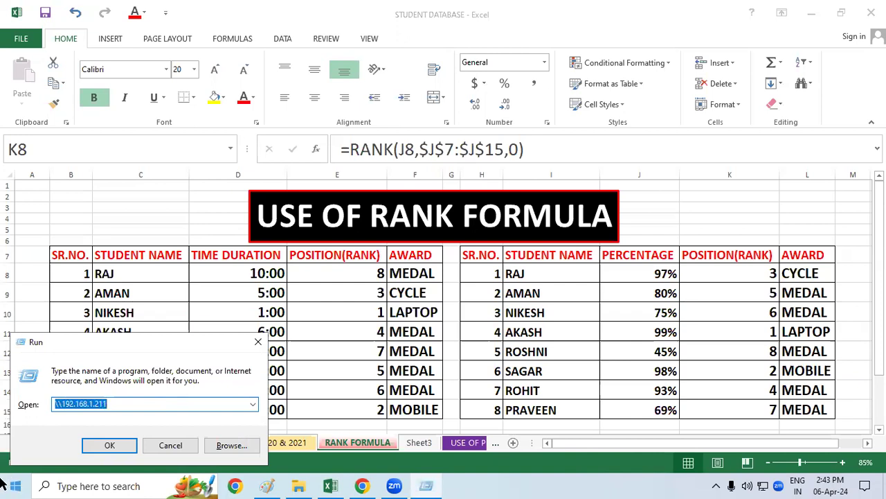
left_click(176, 407)
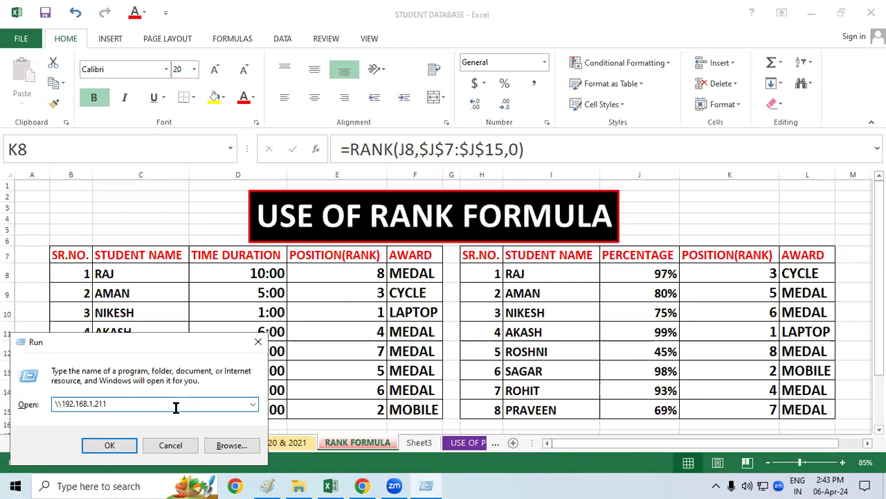
key("BackSpace")
type("3")
key("Return")
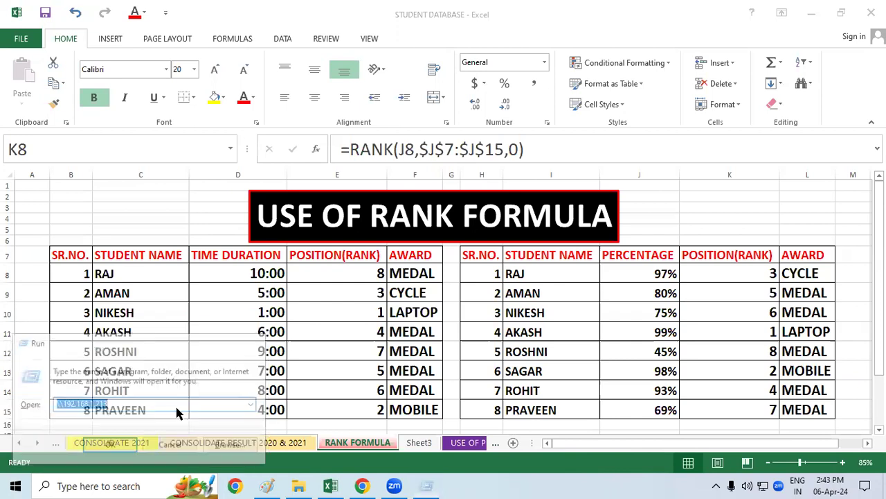
- Open the EXCEL FORMULA folder inside the EXCEL DATA 2.1 folder of the GIT Reports share
double_click(493, 72)
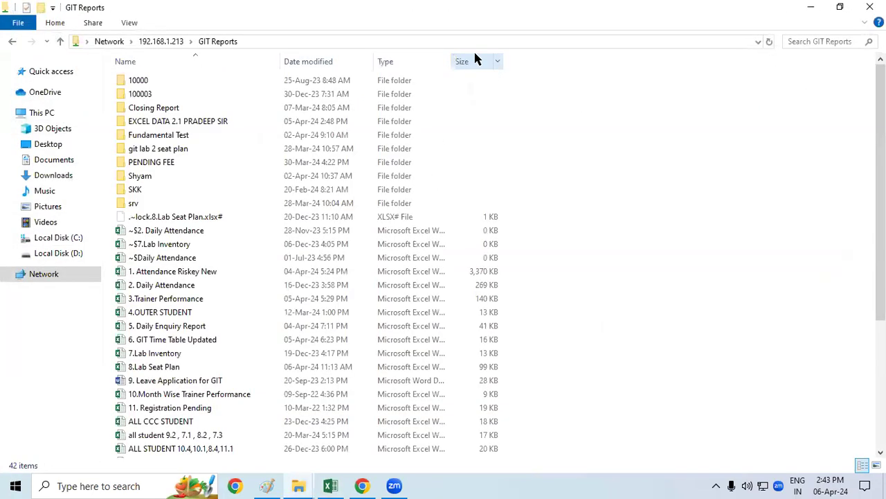
left_click(174, 110)
double_click(198, 125)
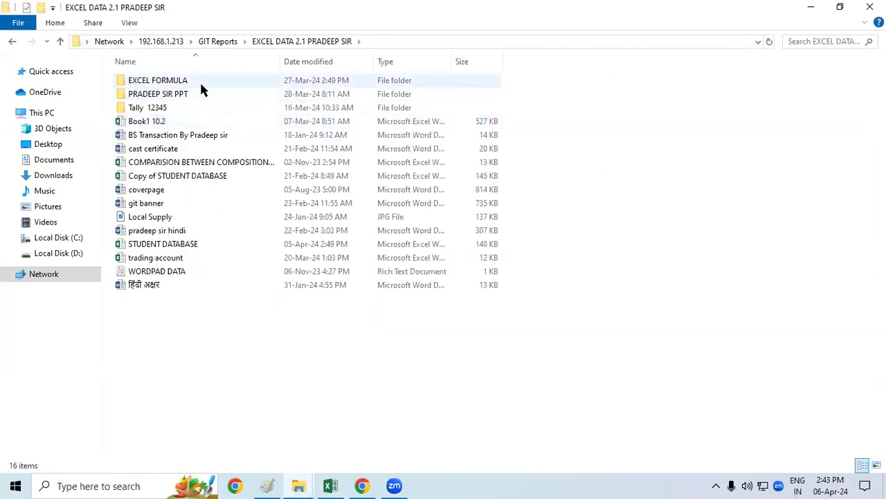
double_click(202, 81)
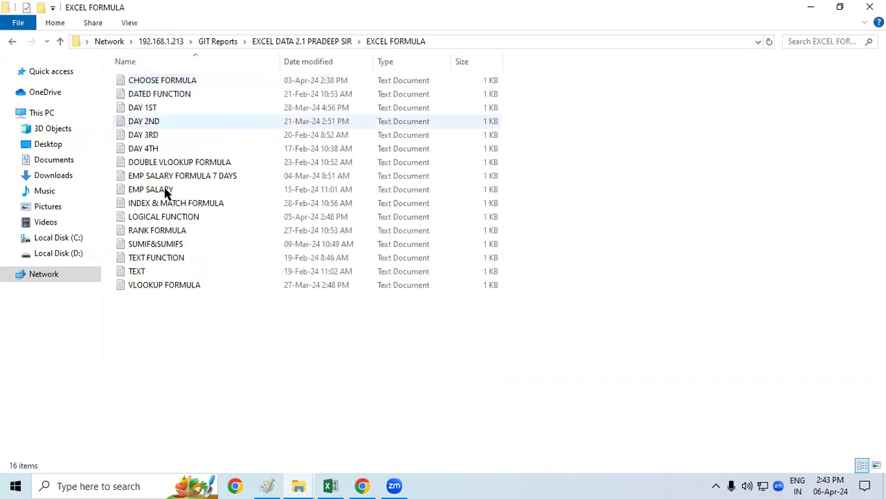
- Open the RANK FORMULA text document in Notepad, maximize its window and zoom out the text three levels
double_click(169, 230)
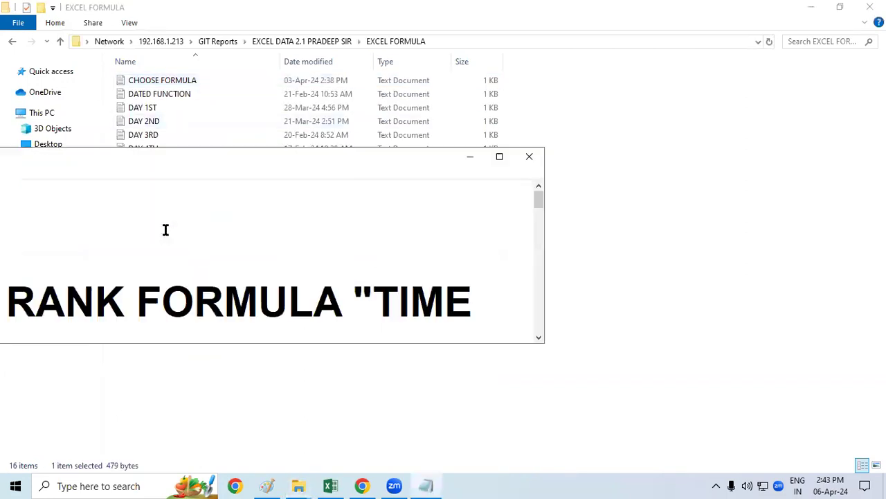
left_click(500, 157)
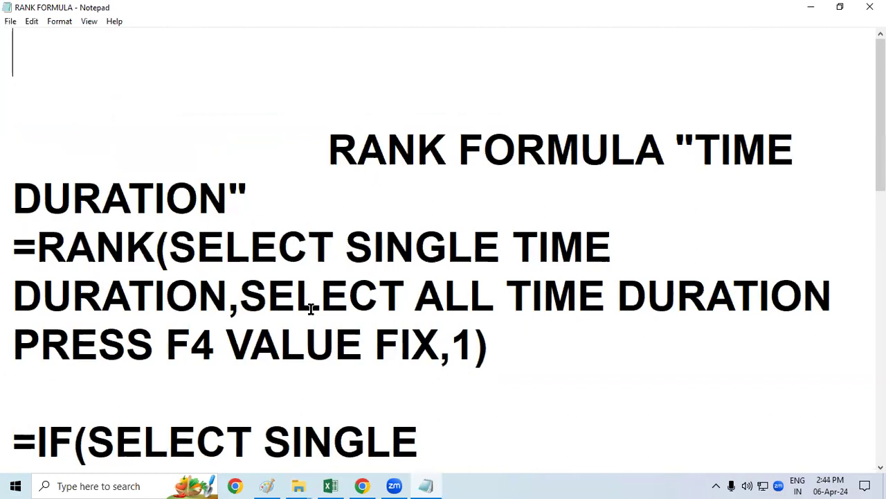
key("ctrl+minus")
key("ctrl+minus")
key("ctrl+minus")
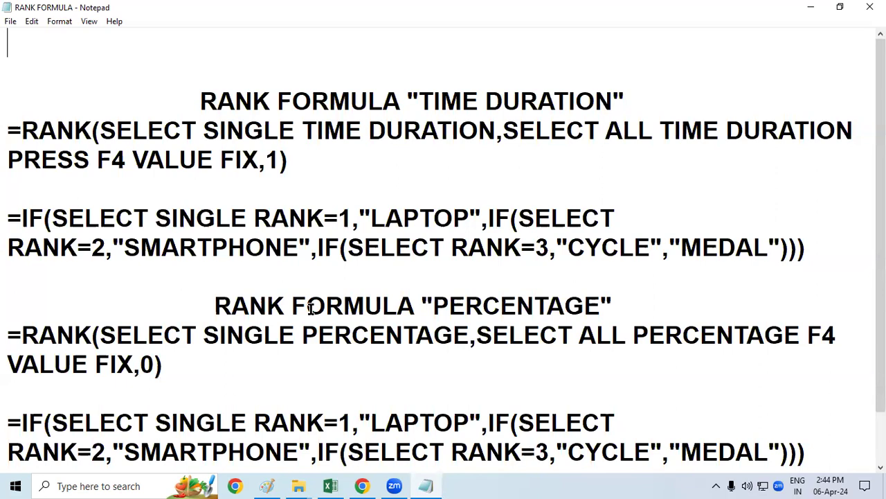
- Insert "PRESS" before "F4 VALUE FIX,0)" in the percentage RANK formula note and save the file
left_click(806, 336)
type("PRESS")
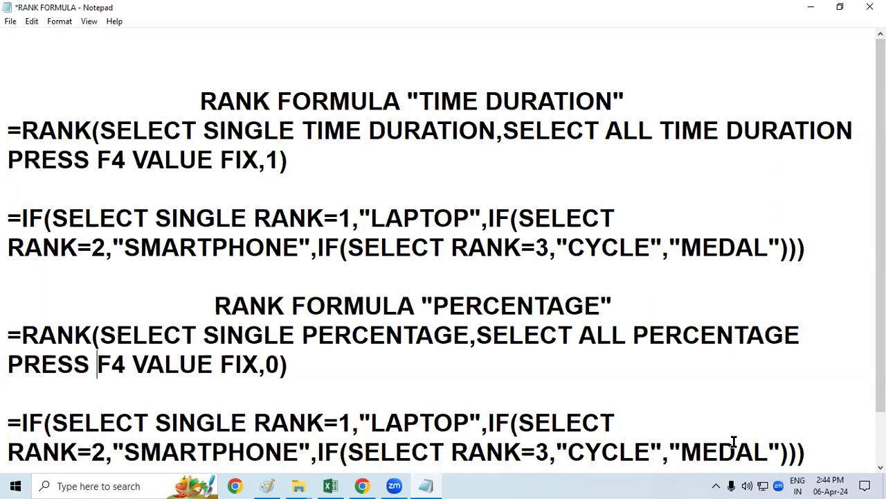
left_click(434, 389)
key("ctrl+s")
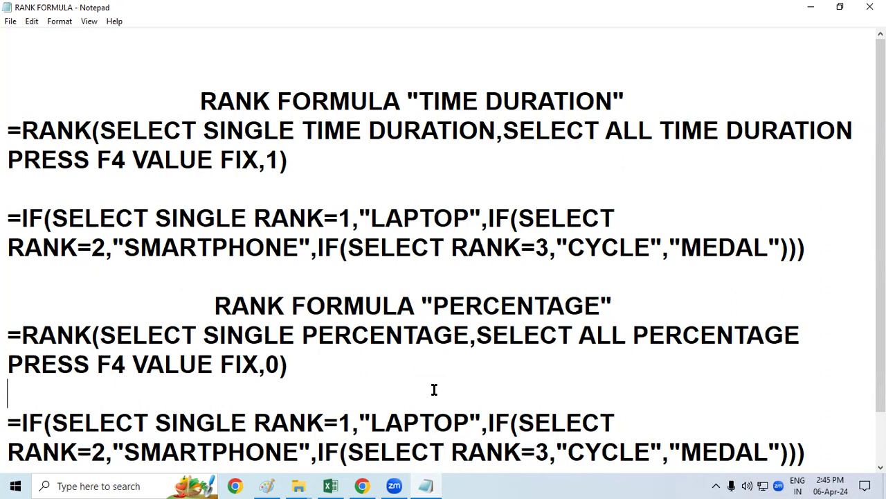
- Examine the RANK and nested IF formula notes for both the time duration and percentage tables
key("Down")
key("Down")
key("Down")
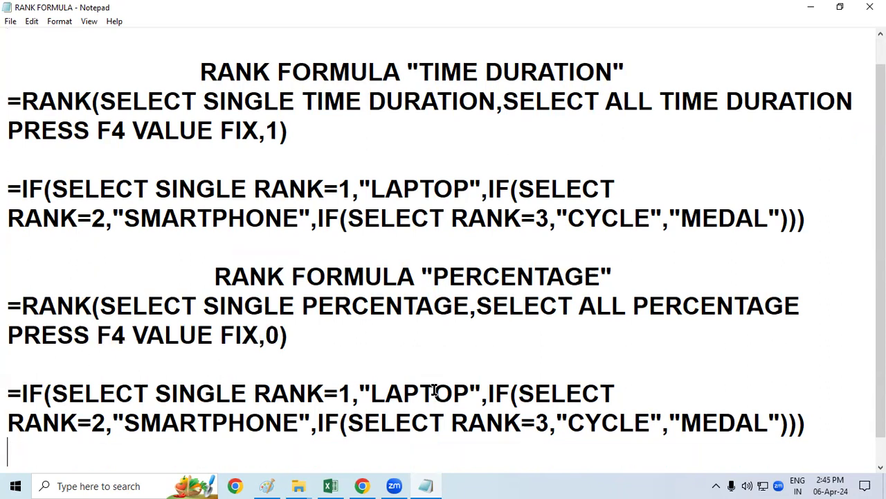
key("Down")
key("Up")
key("Up")
key("Up")
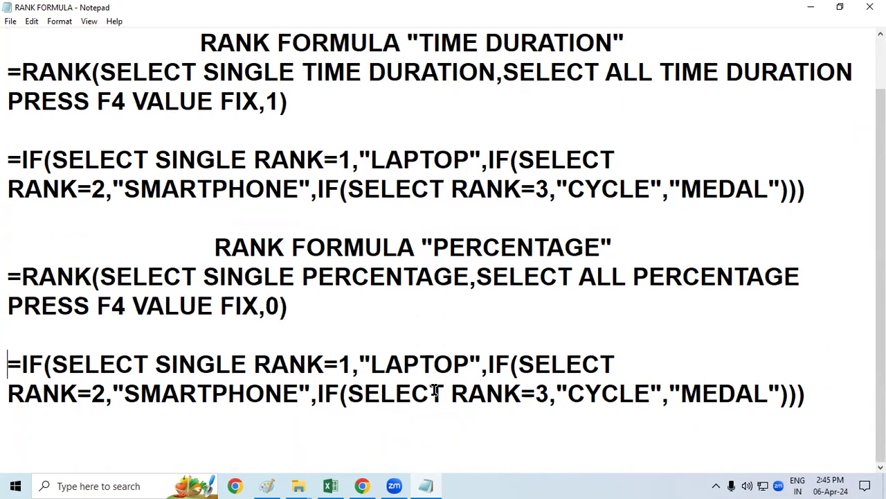
key("Up")
key("Up")
key("Up")
key("Up")
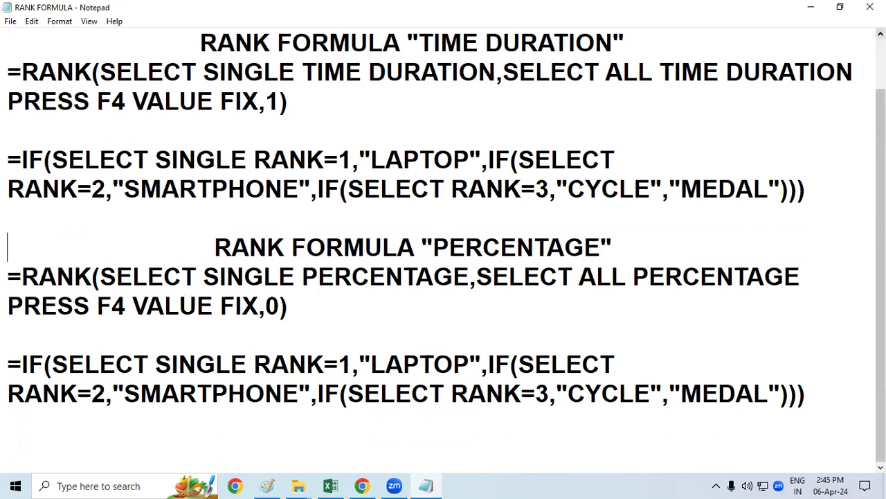
left_click(881, 33)
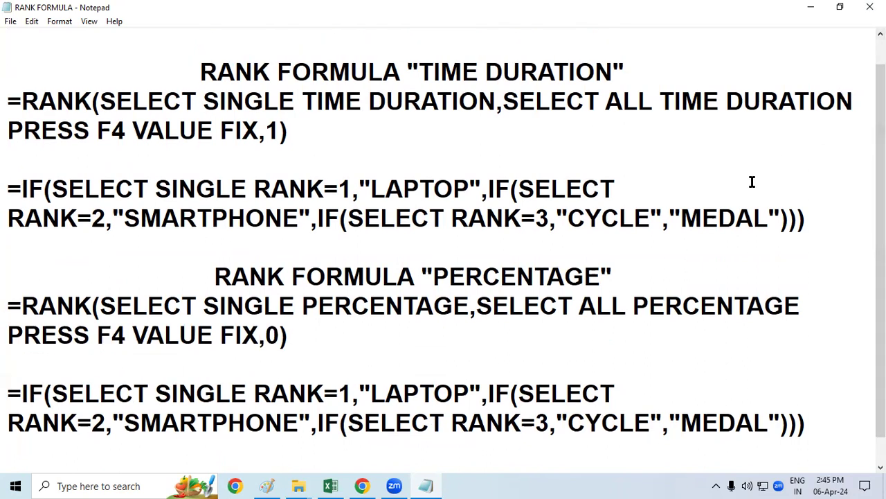